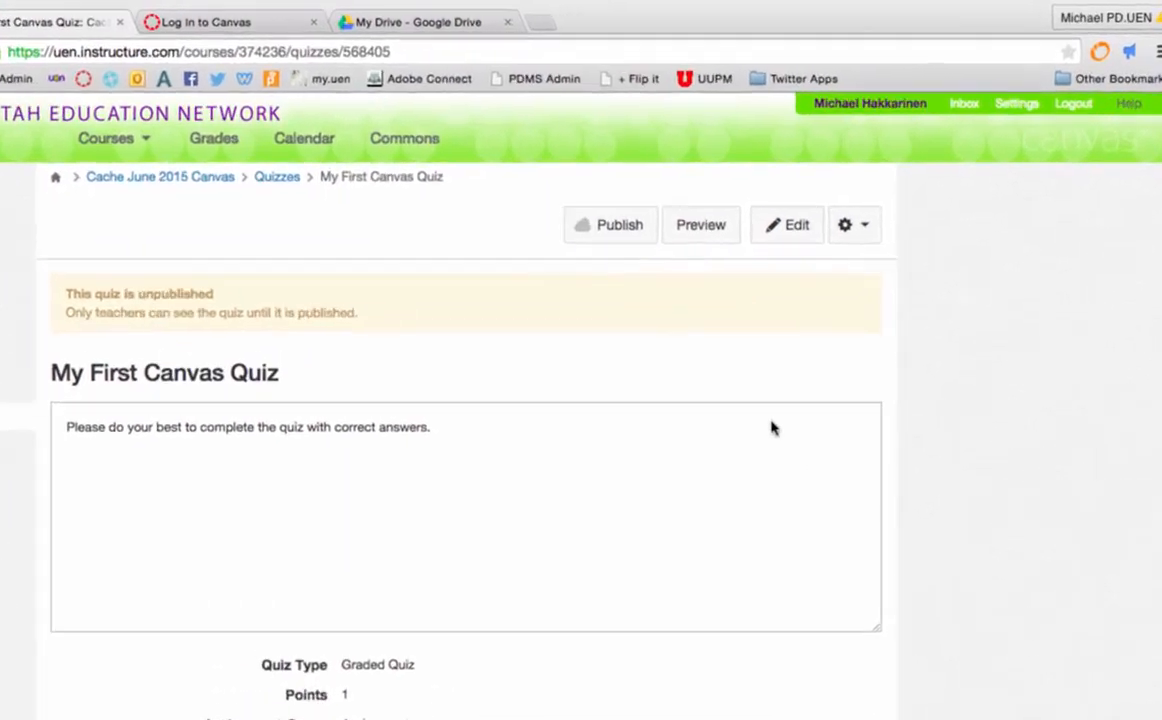
# Open My First Canvas Quiz for editing and delete its existing question about what company created "Canvas"
pyautogui.click(712, 305)
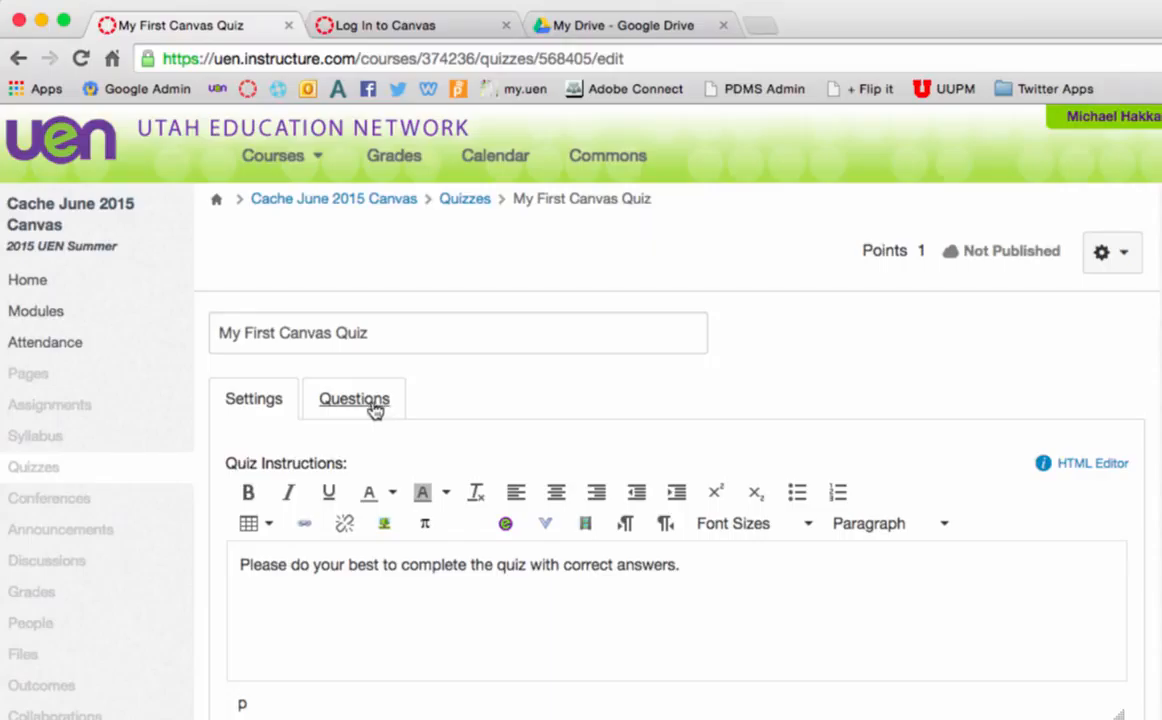
pyautogui.click(372, 404)
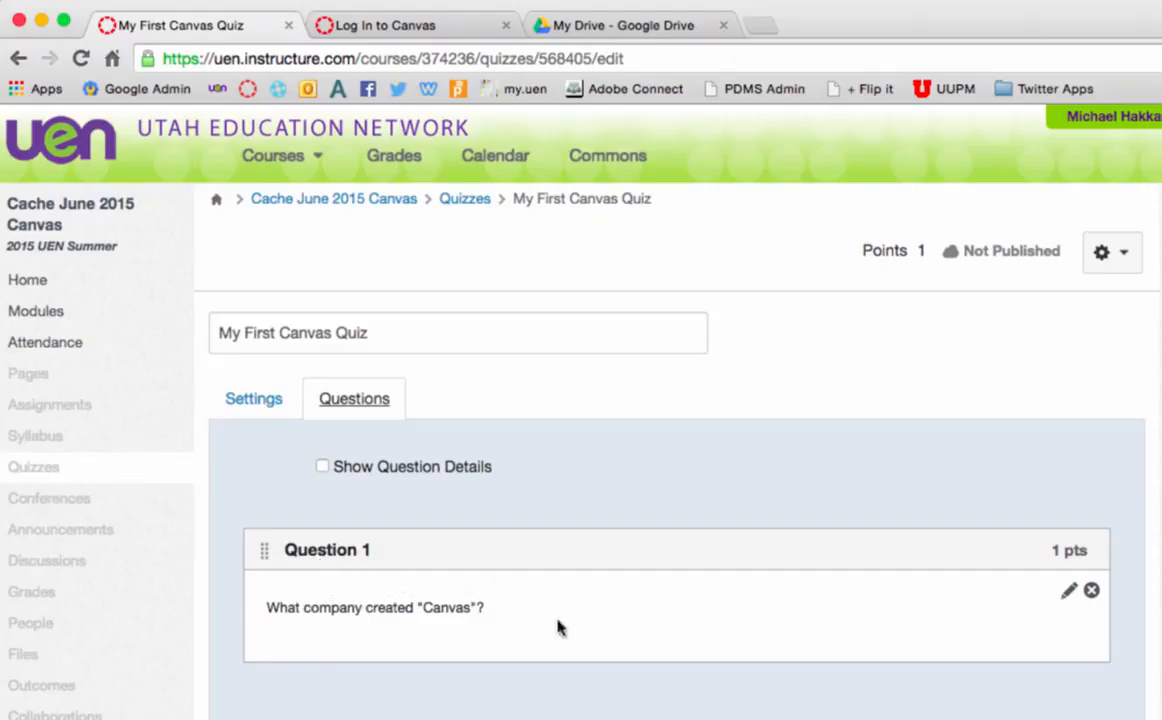
pyautogui.click(1092, 592)
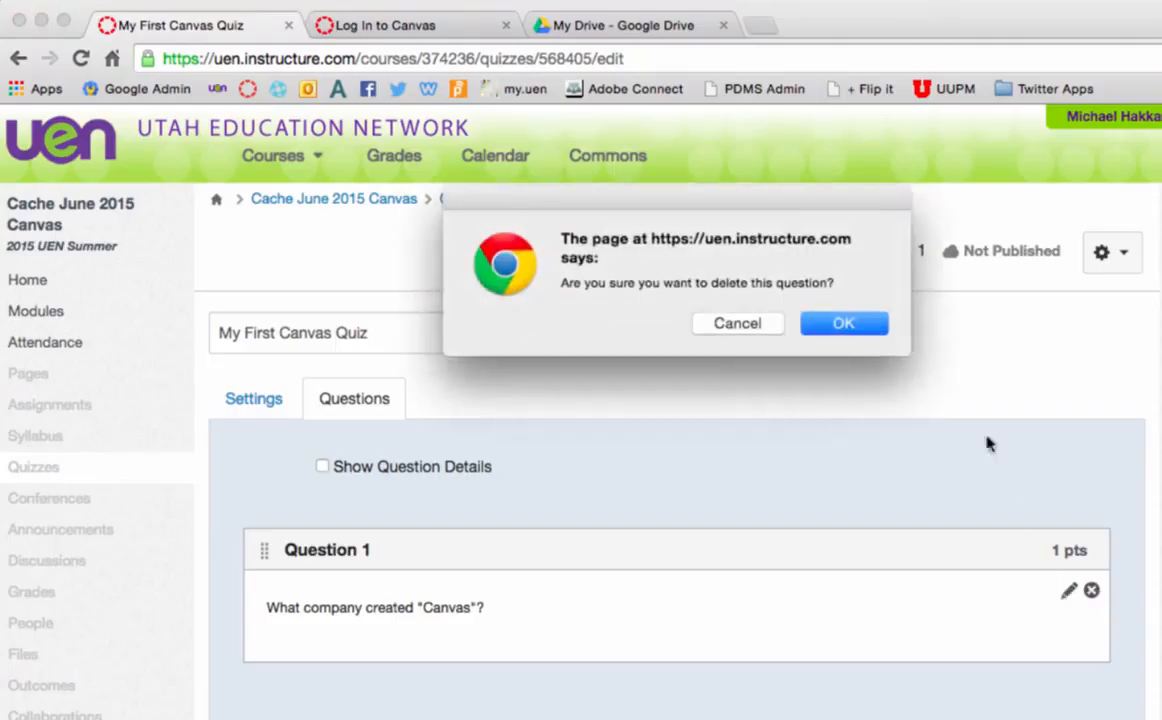
pyautogui.click(841, 334)
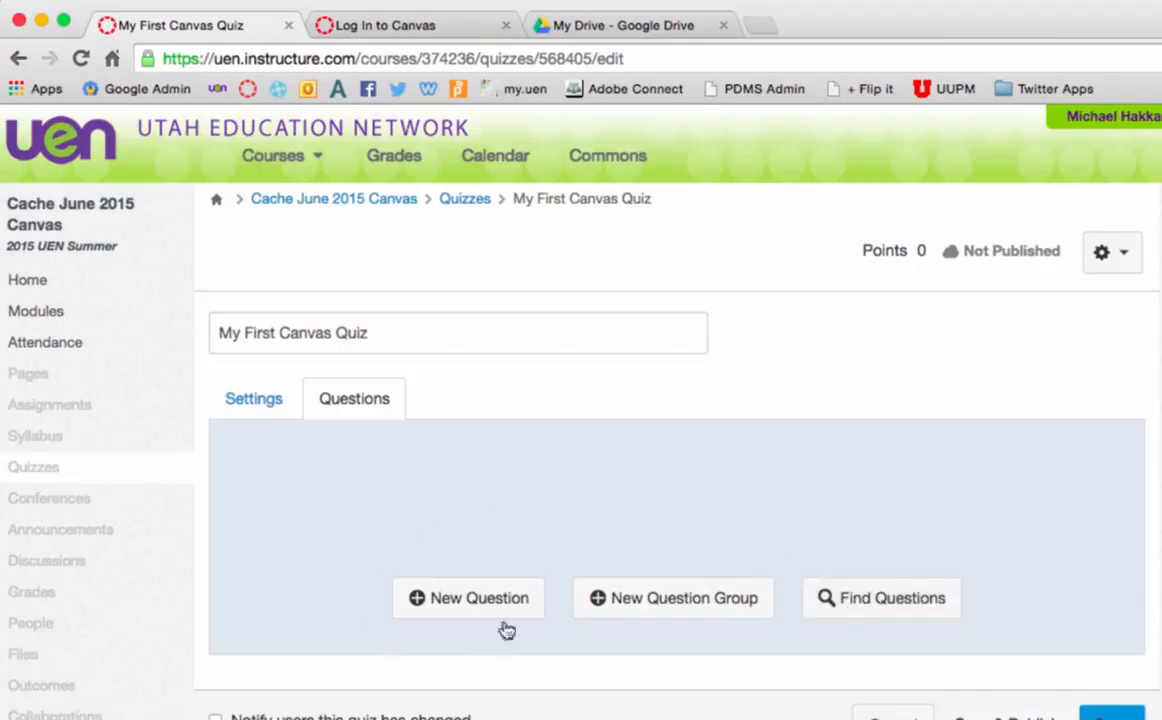
# Add a new Multiple Choice question to the quiz, titled "Question 1", keeping its value at 1 point
pyautogui.click(480, 598)
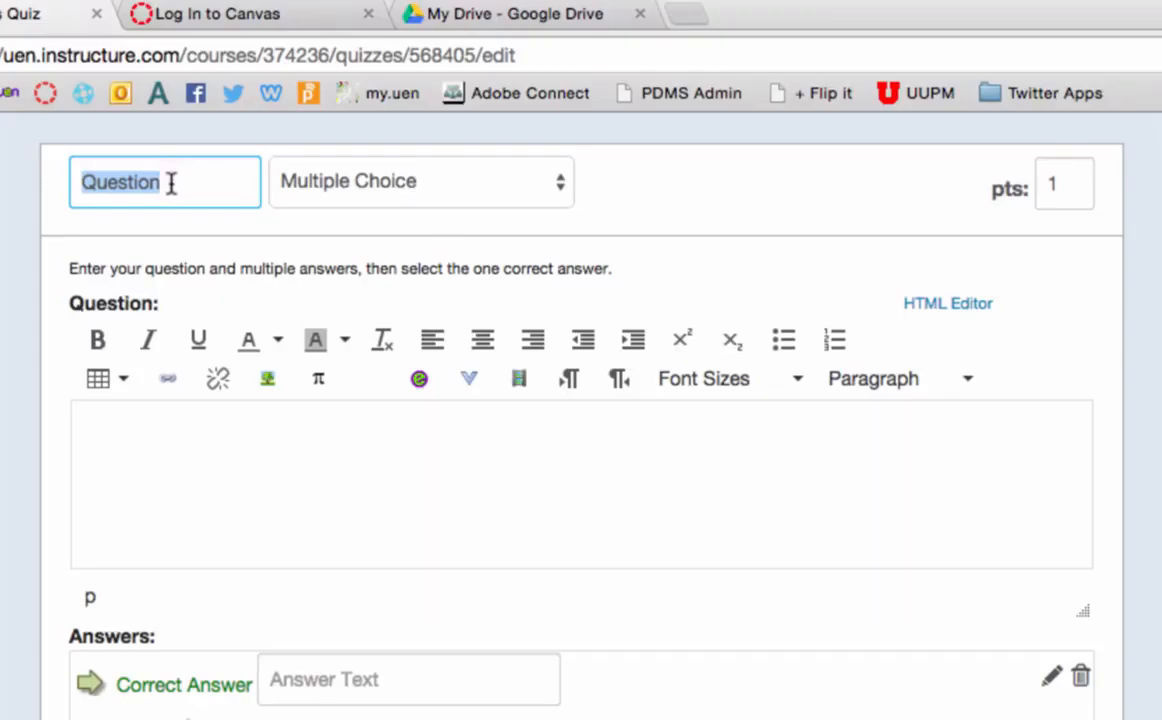
pyautogui.click(171, 182)
pyautogui.write('1')
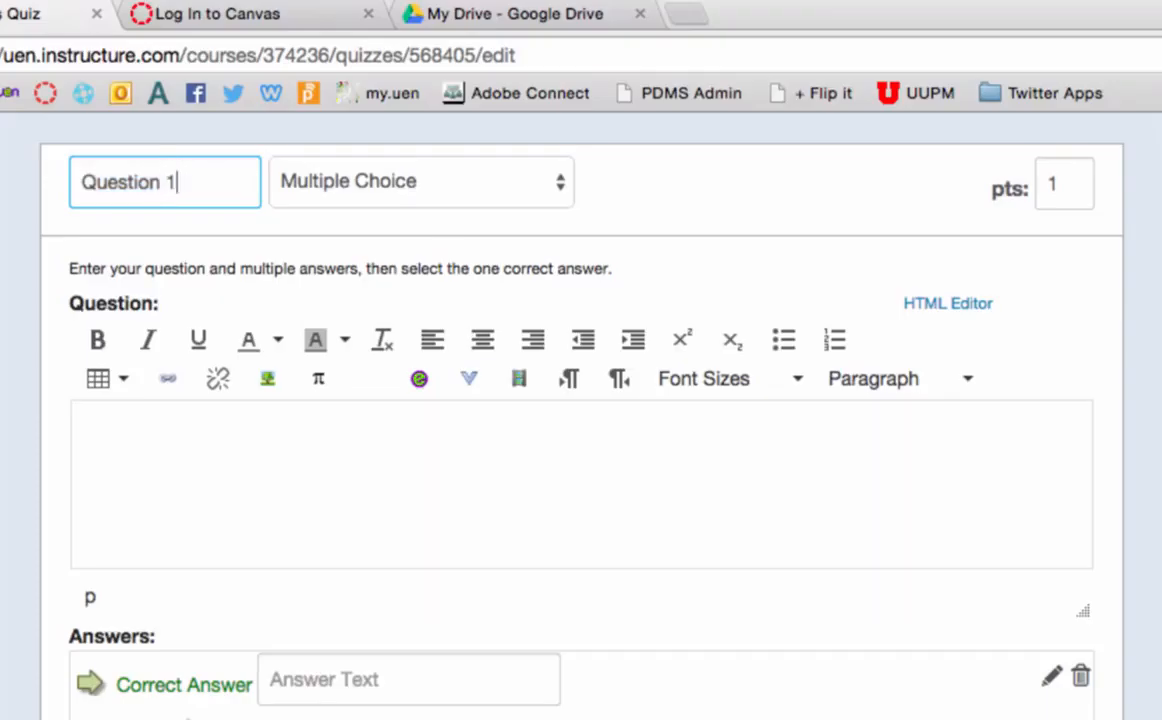
pyautogui.click(500, 196)
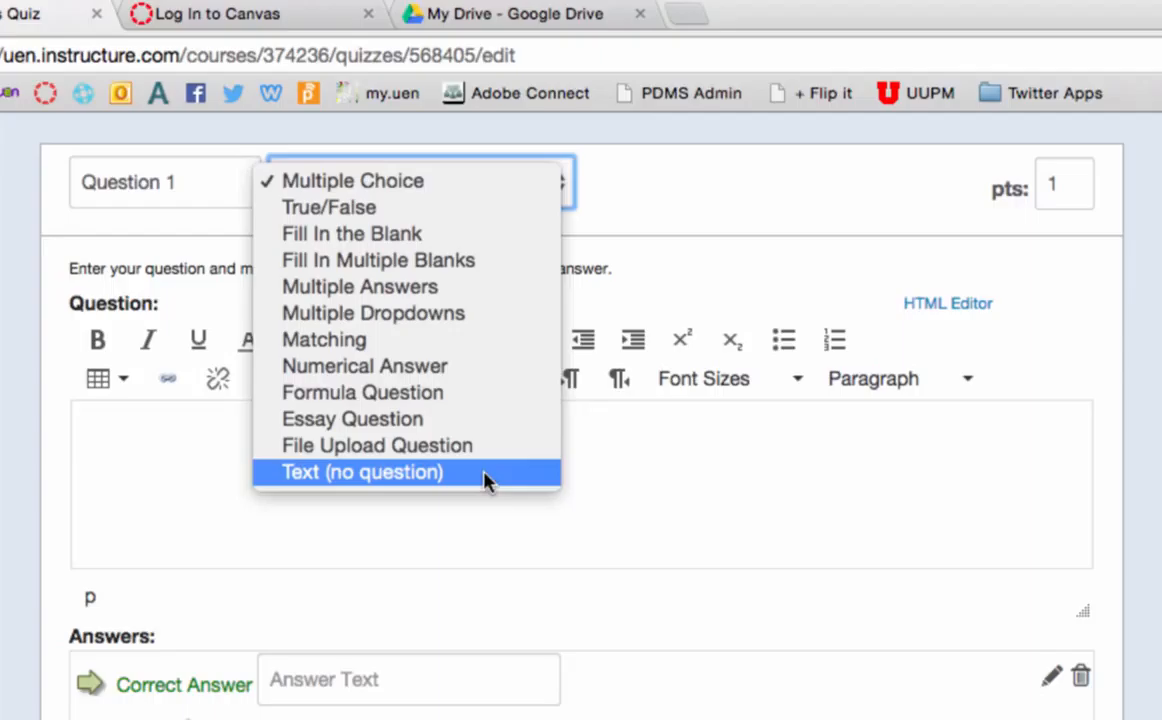
pyautogui.click(405, 191)
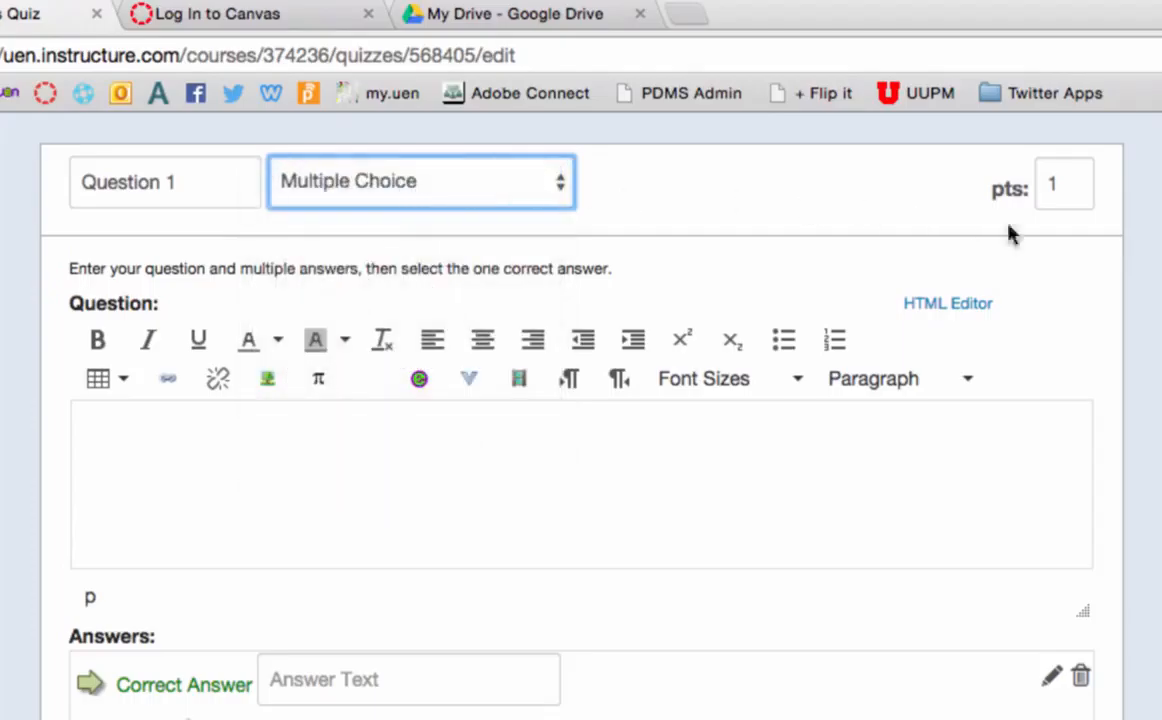
pyautogui.click(1068, 187)
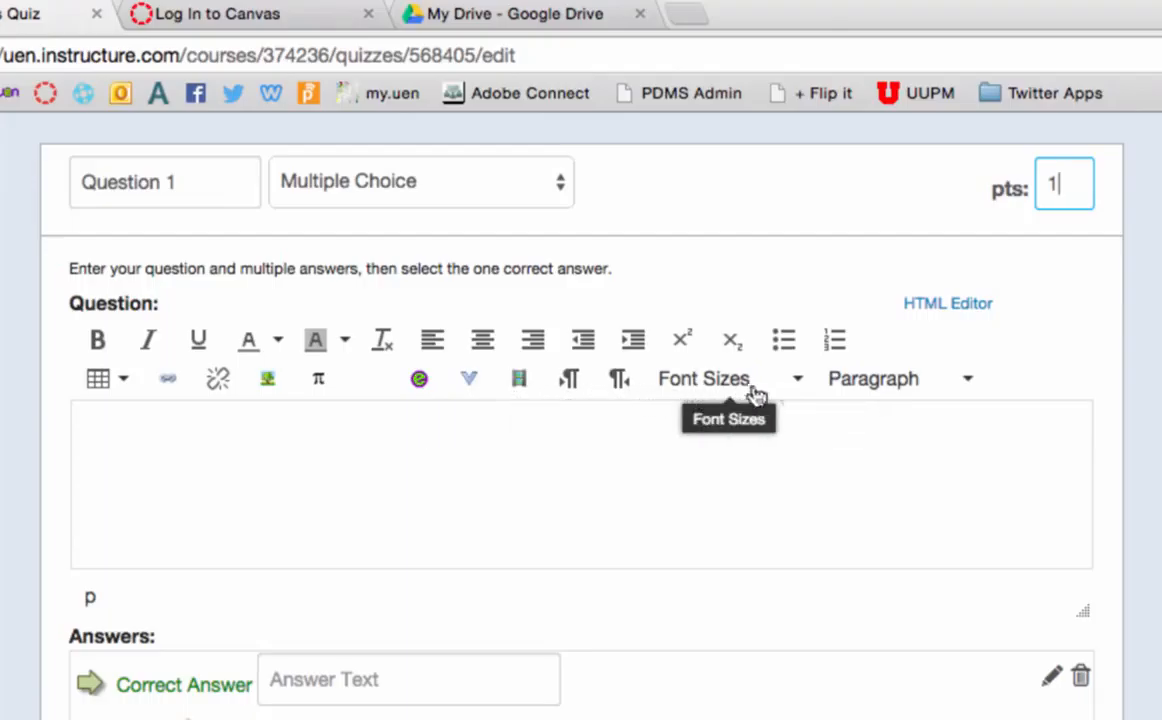
# Write "What company invented Canvas?" as the text of Question 1
pyautogui.click(977, 389)
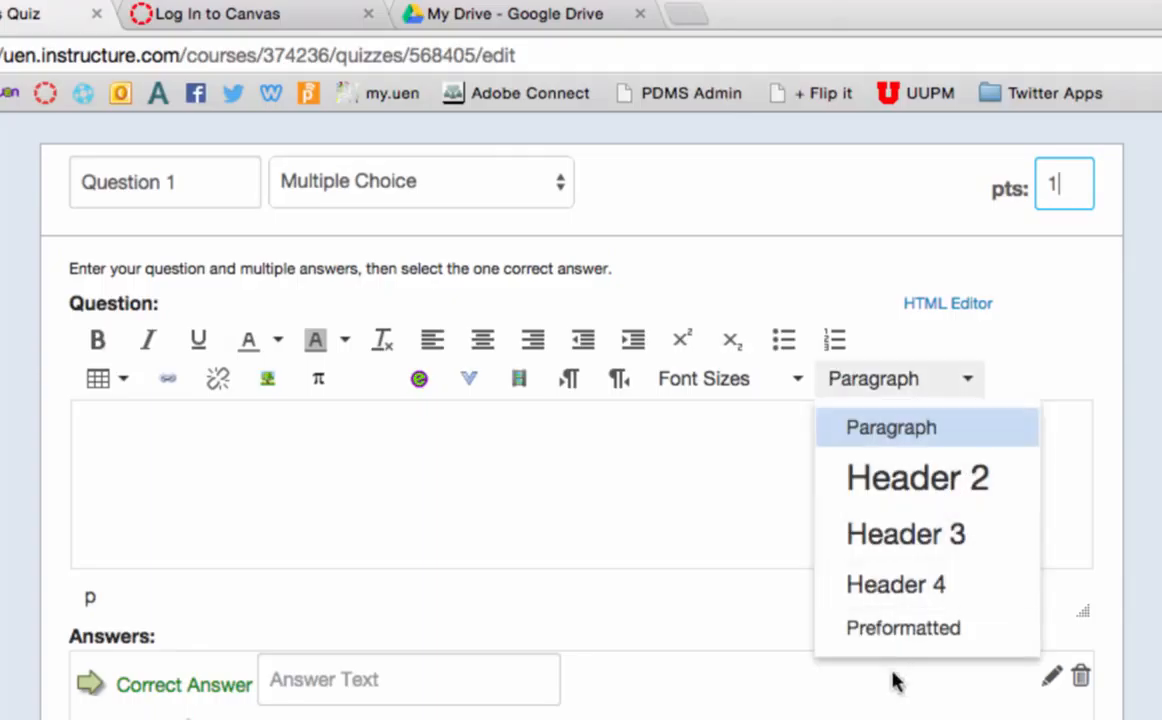
pyautogui.click(510, 430)
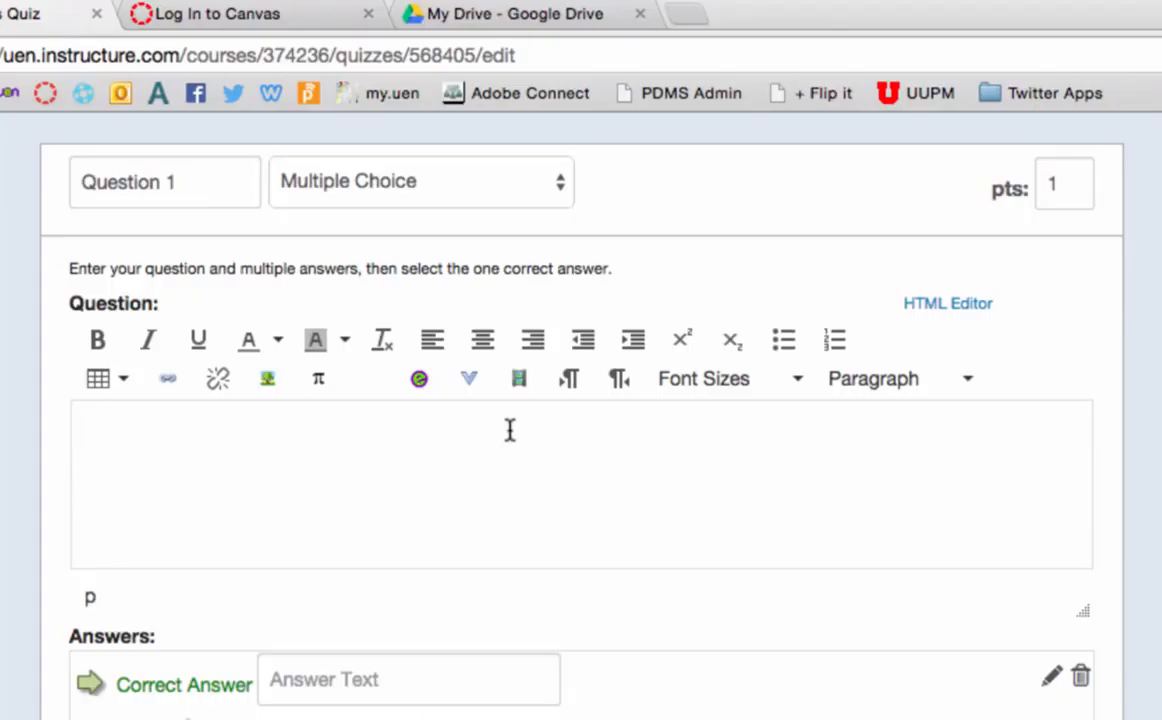
pyautogui.write('Who inve')
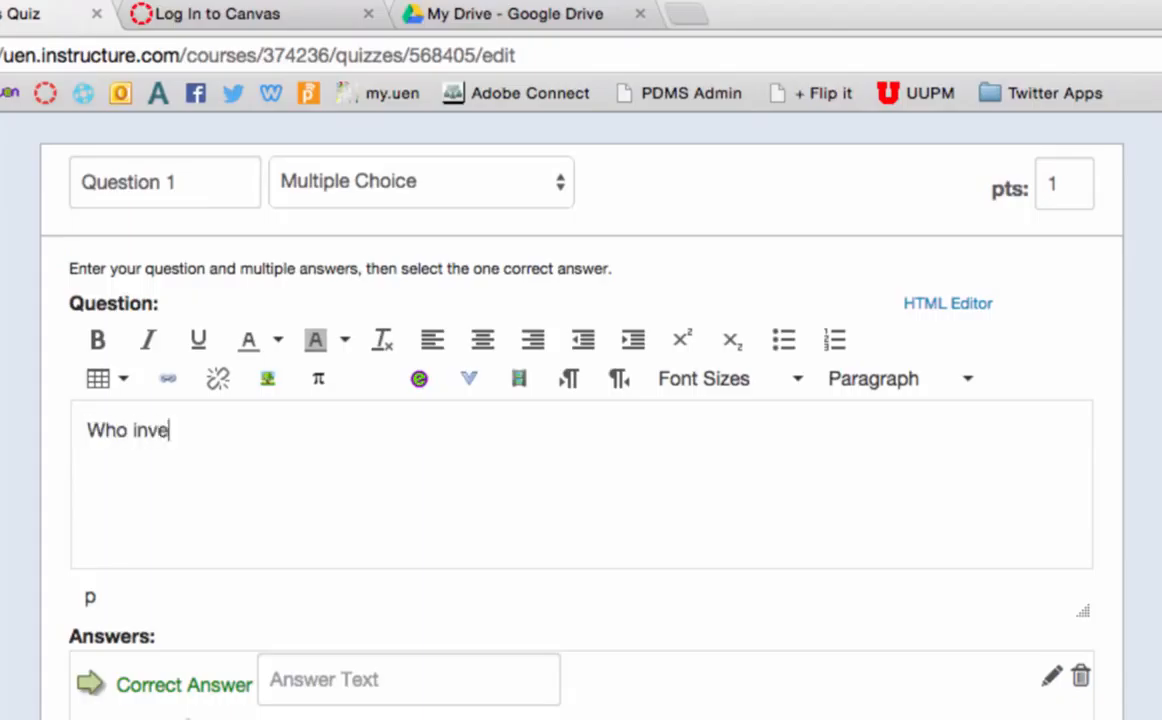
pyautogui.write('nted Canvas?')
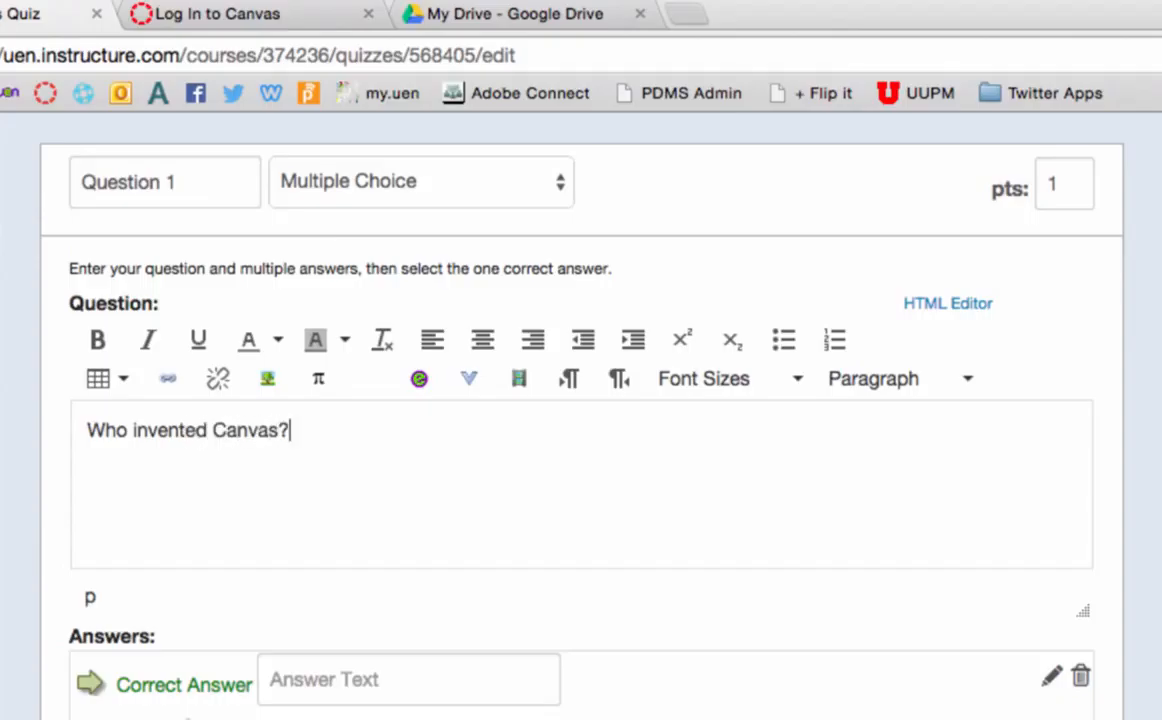
pyautogui.click(128, 430)
pyautogui.press('BackSpace')
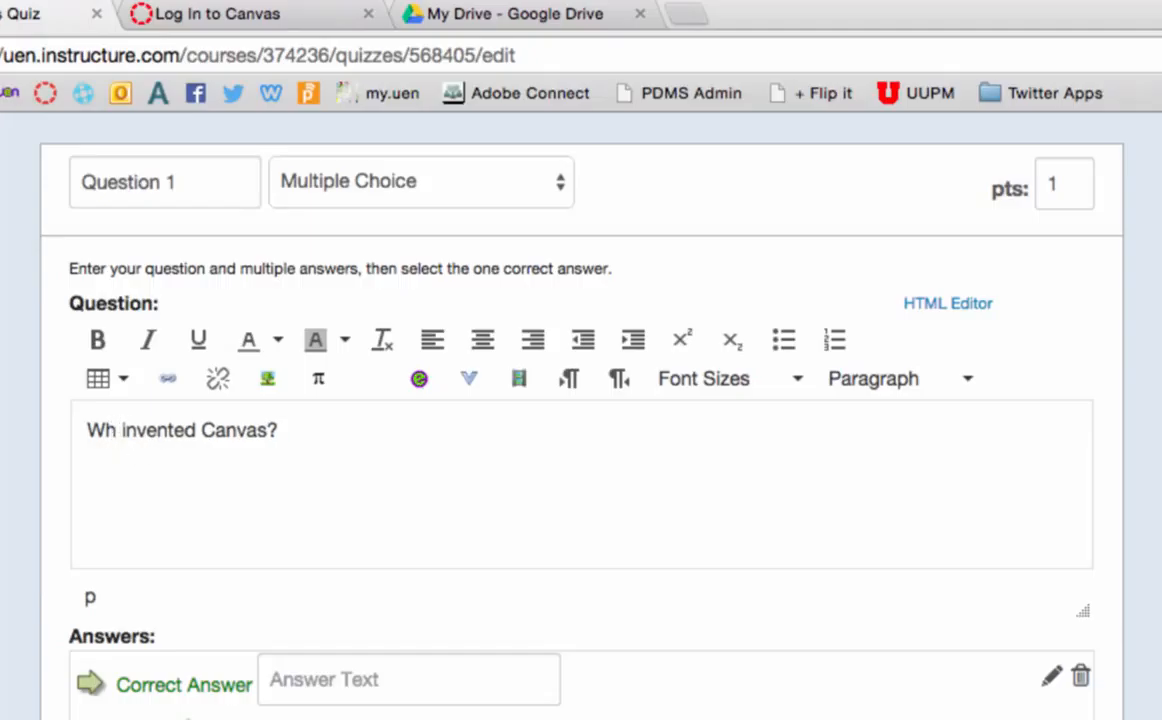
pyautogui.write('at company')
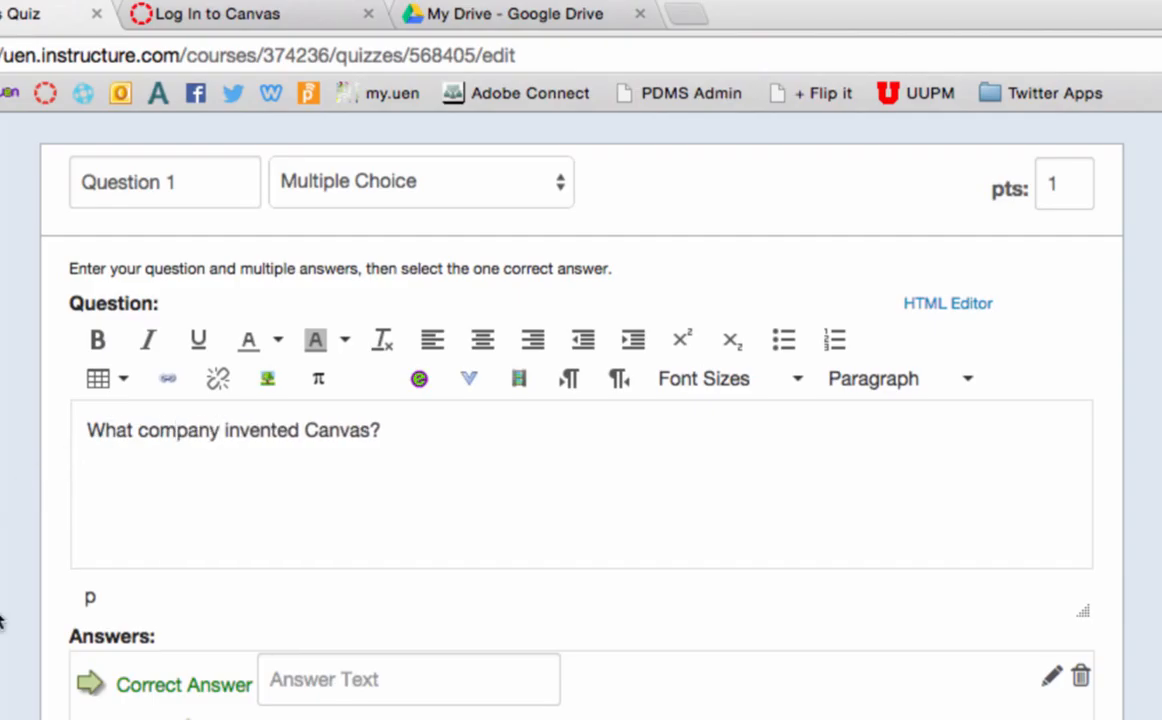
# Enter Instructure as the correct answer and UEN, Blackboard, Google and Yahoo! as the other possible answers
pyautogui.scroll(-7, 580, 400)
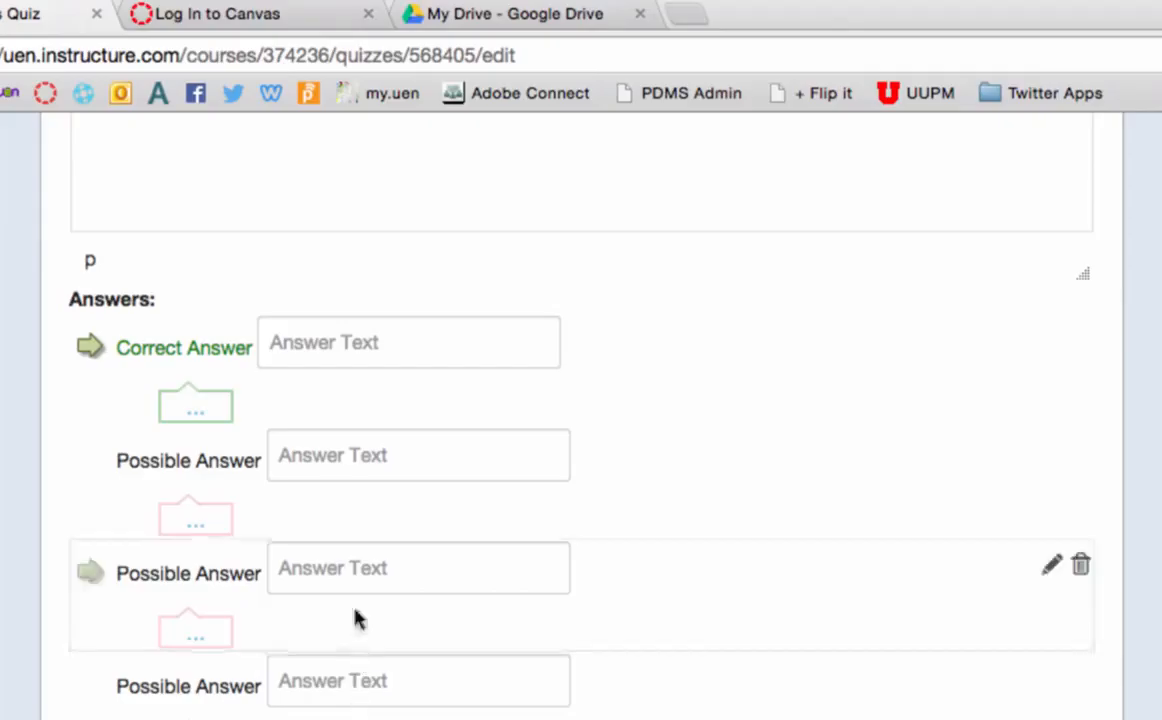
pyautogui.click(341, 347)
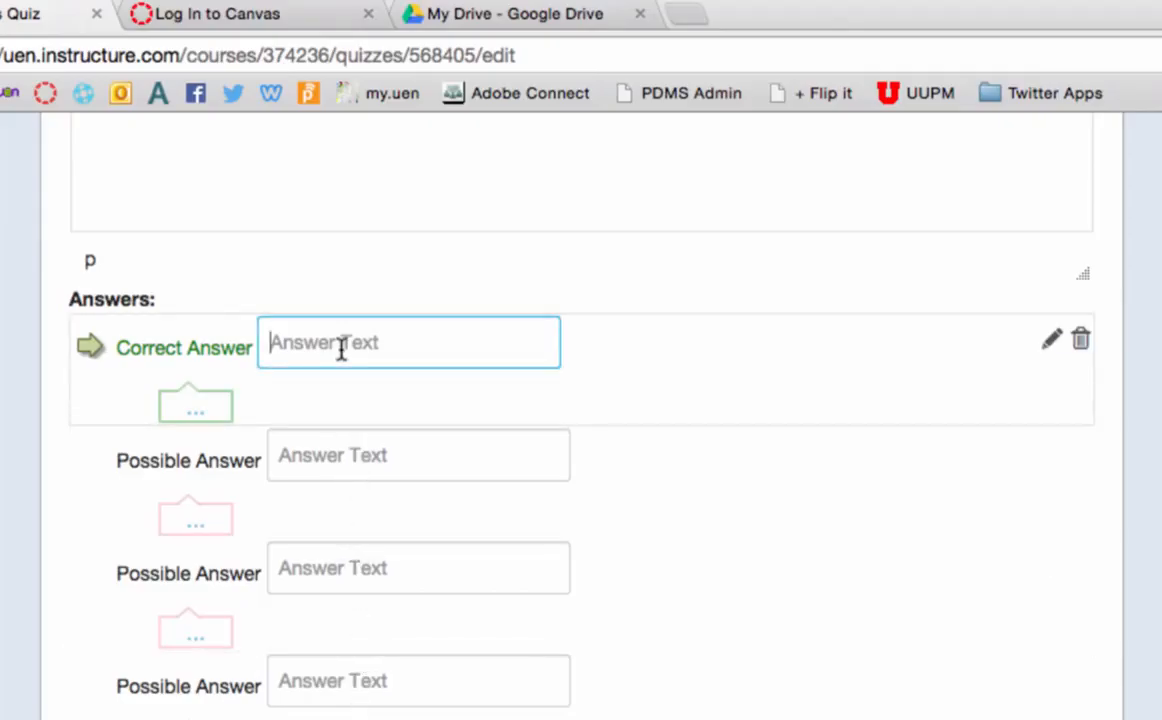
pyautogui.write('Instructure')
pyautogui.click(342, 456)
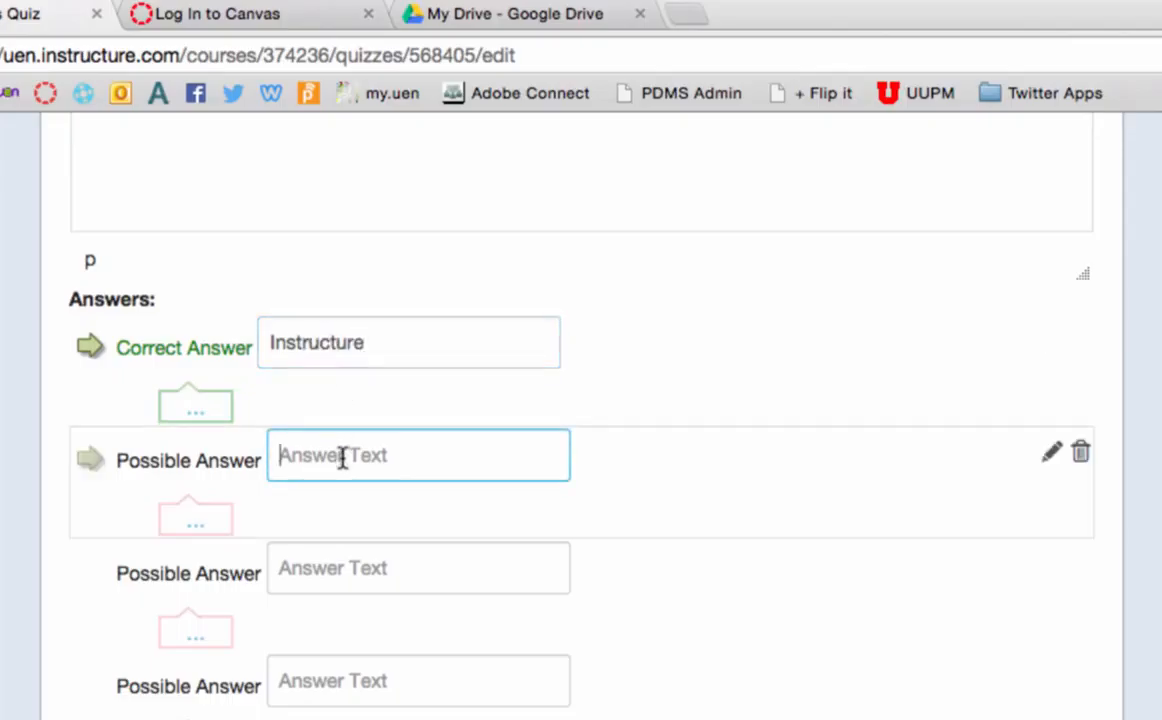
pyautogui.write('UEN')
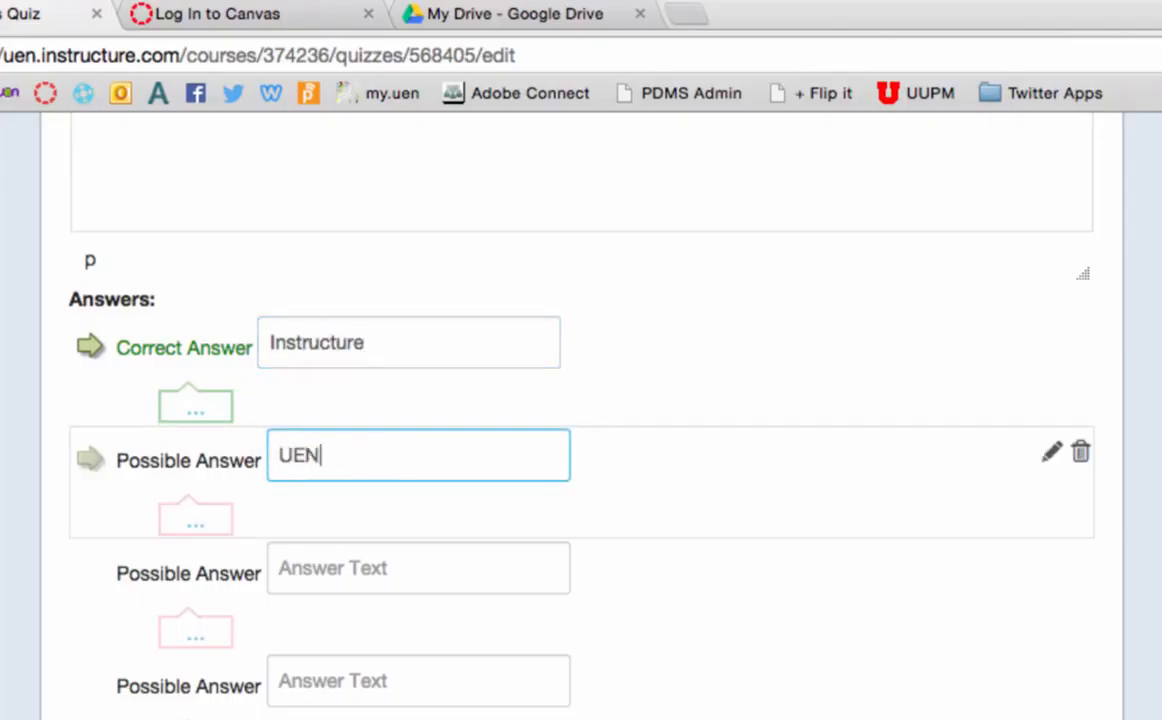
pyautogui.click(361, 563)
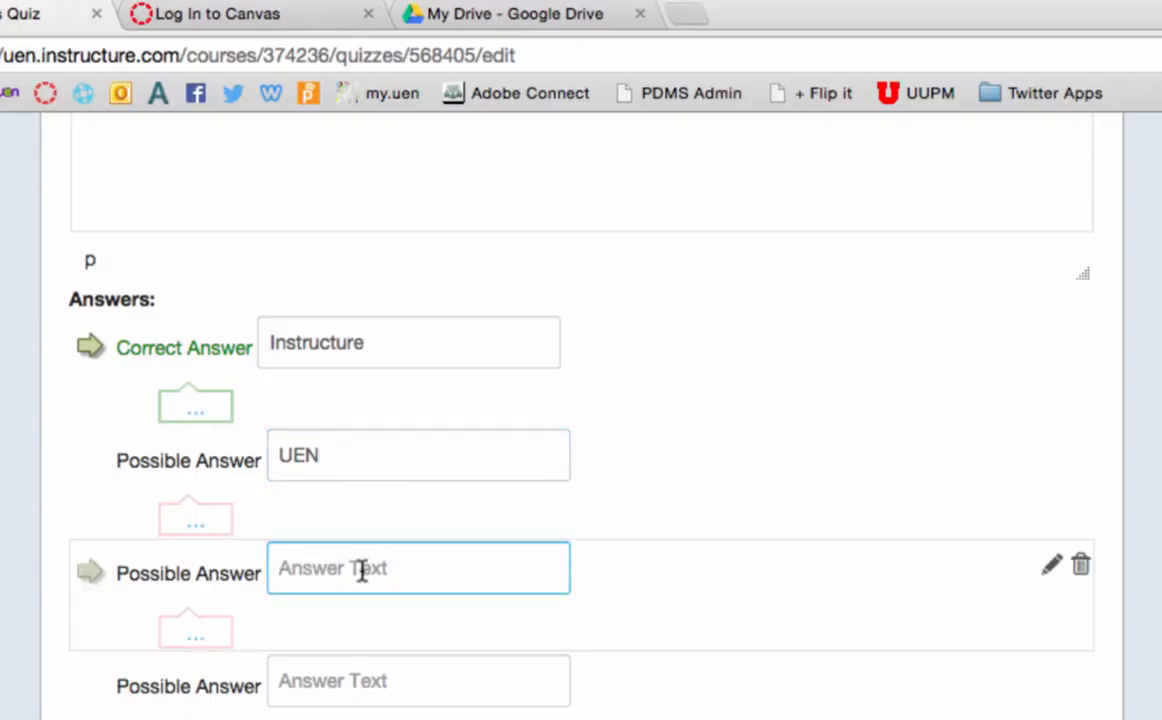
pyautogui.write('Blackboard')
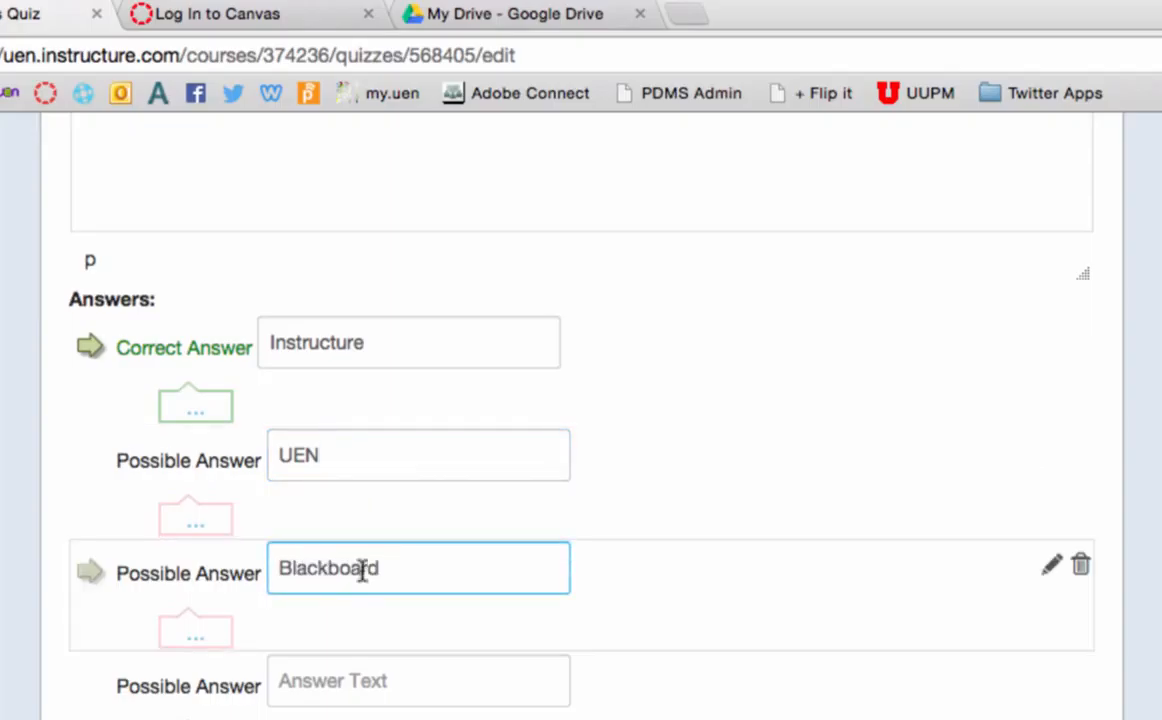
pyautogui.click(366, 680)
pyautogui.write('G')
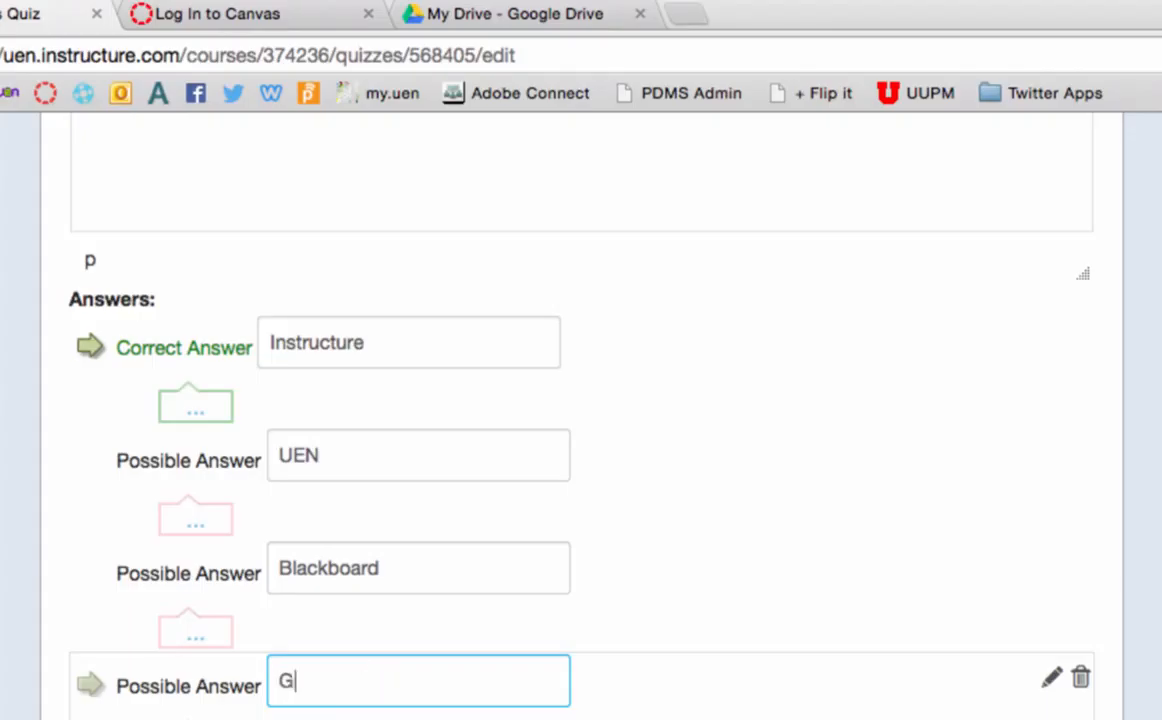
pyautogui.write('oogle')
pyautogui.press('Tab')
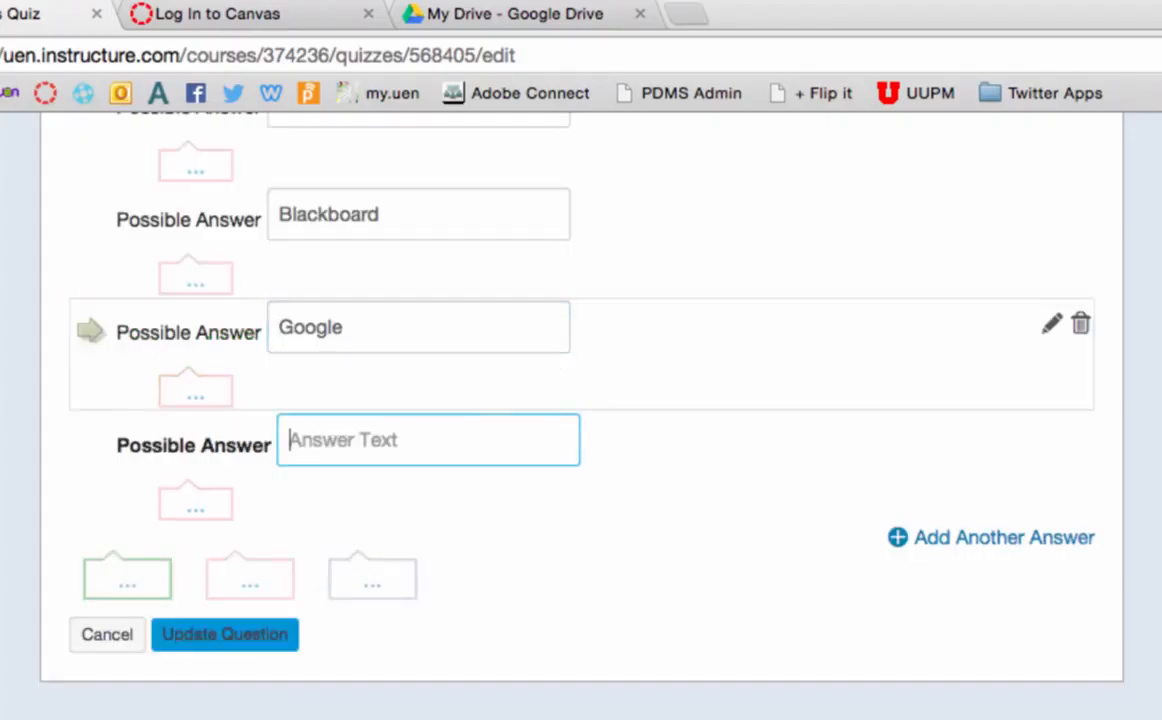
pyautogui.write('Yahoo!')
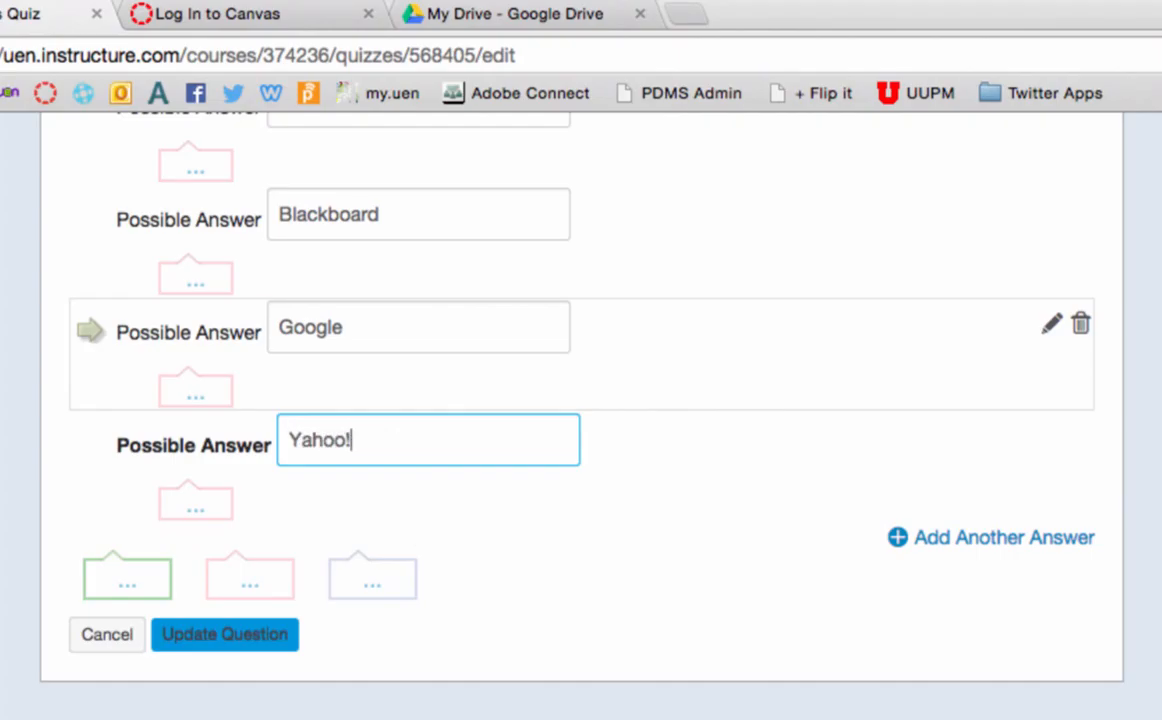
# Add the student comment "Great job!" to the correct answer, Instructure
pyautogui.scroll(8, 279, 460)
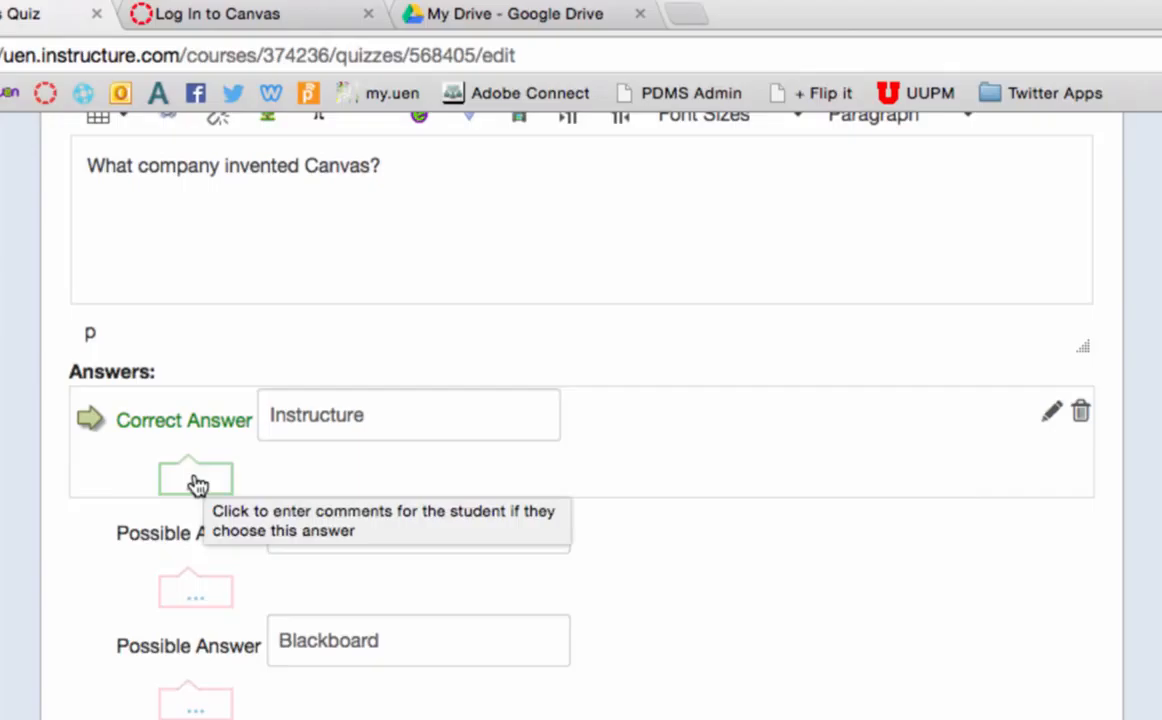
pyautogui.click(197, 485)
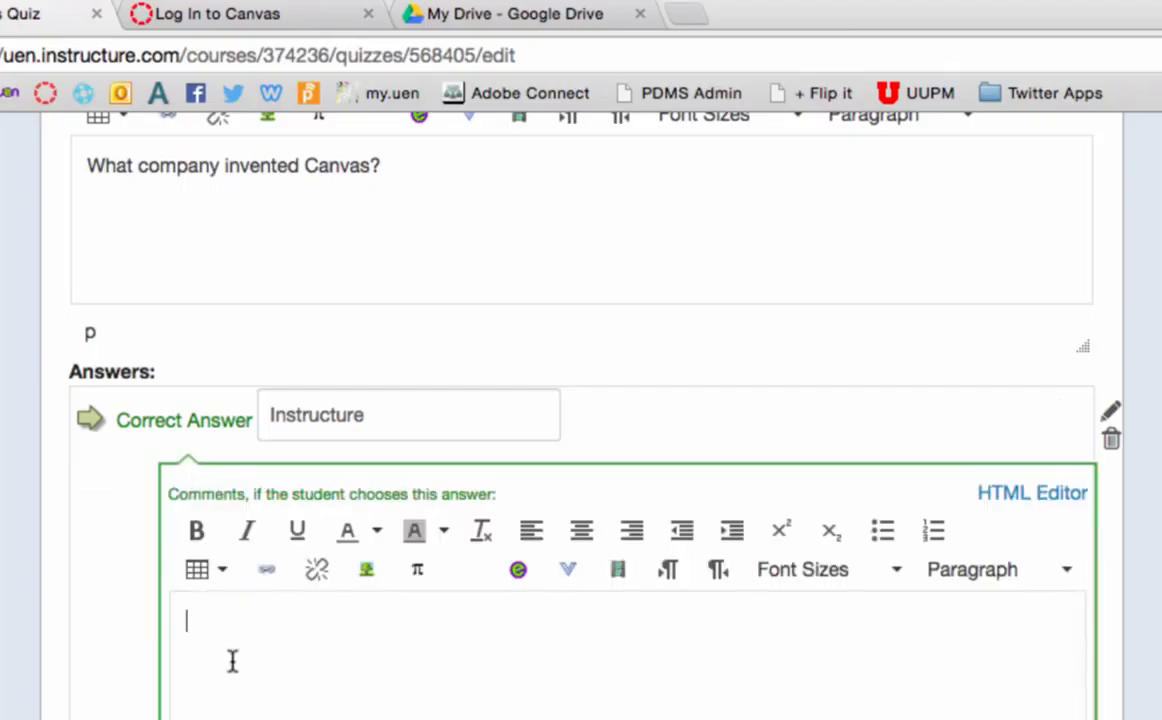
pyautogui.write('Great j')
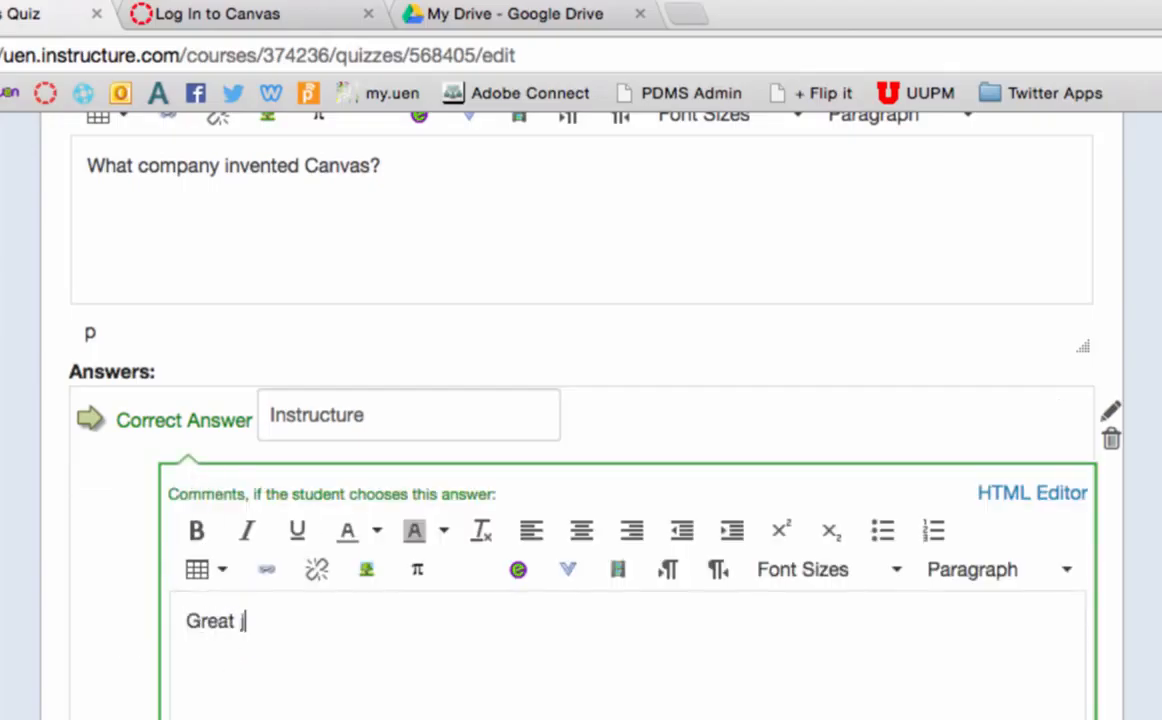
pyautogui.write('ob!')
# Start inserting an image into the correct-answer comment and search Google for "canvas instructure logo" in a new browser tab
pyautogui.click(370, 572)
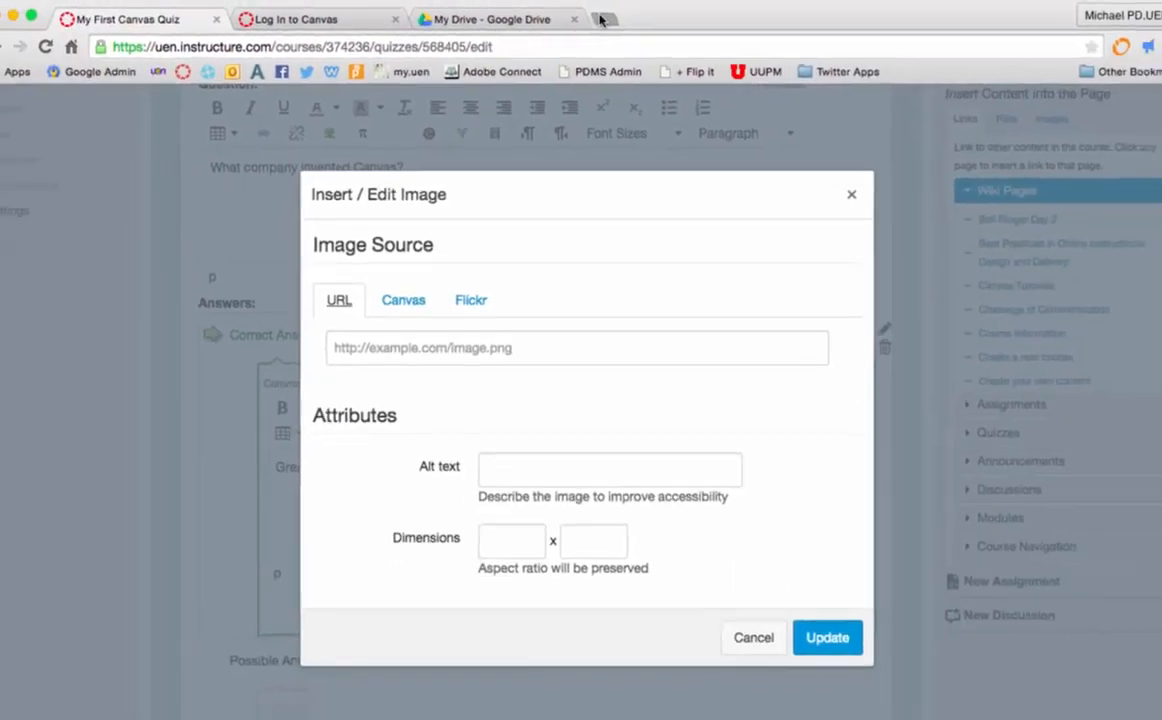
pyautogui.click(602, 20)
pyautogui.write('canvas')
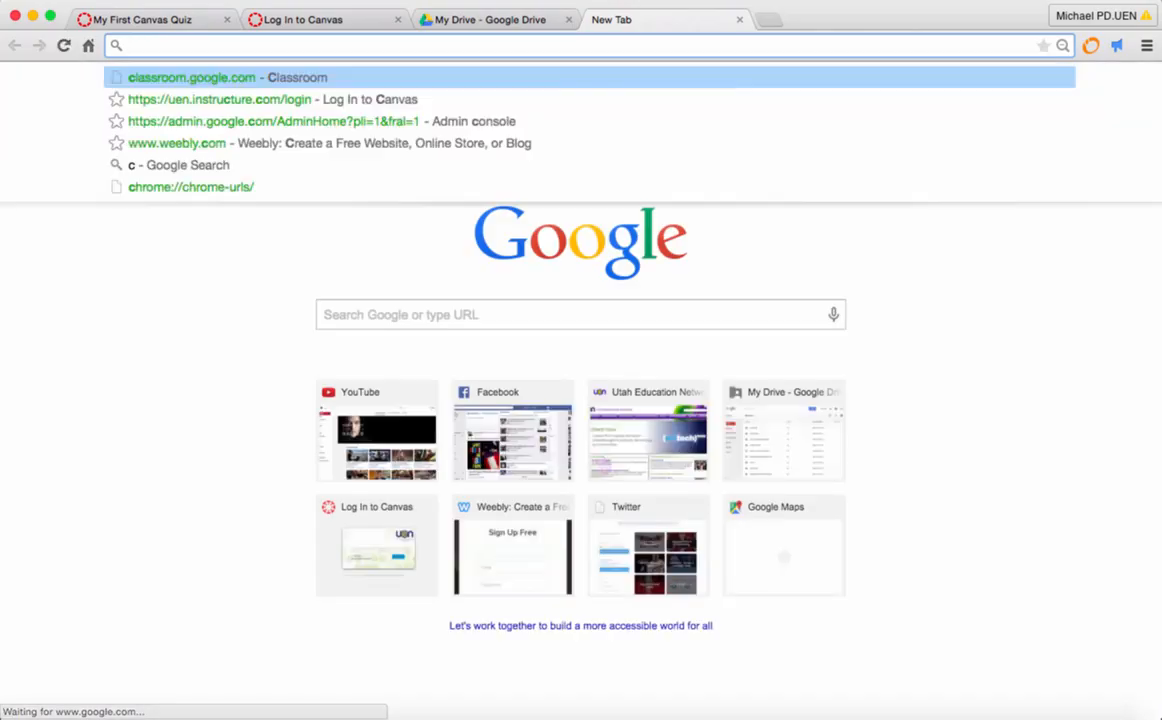
pyautogui.write(' instruct')
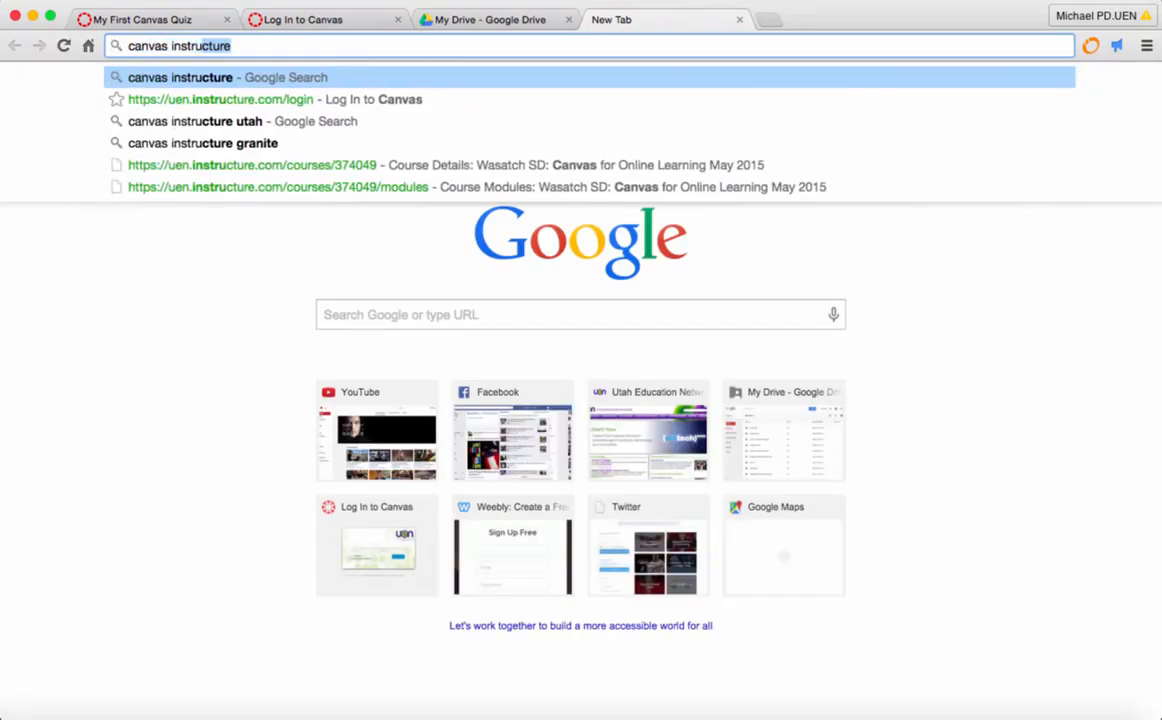
pyautogui.write('ure logo')
pyautogui.press('Return')
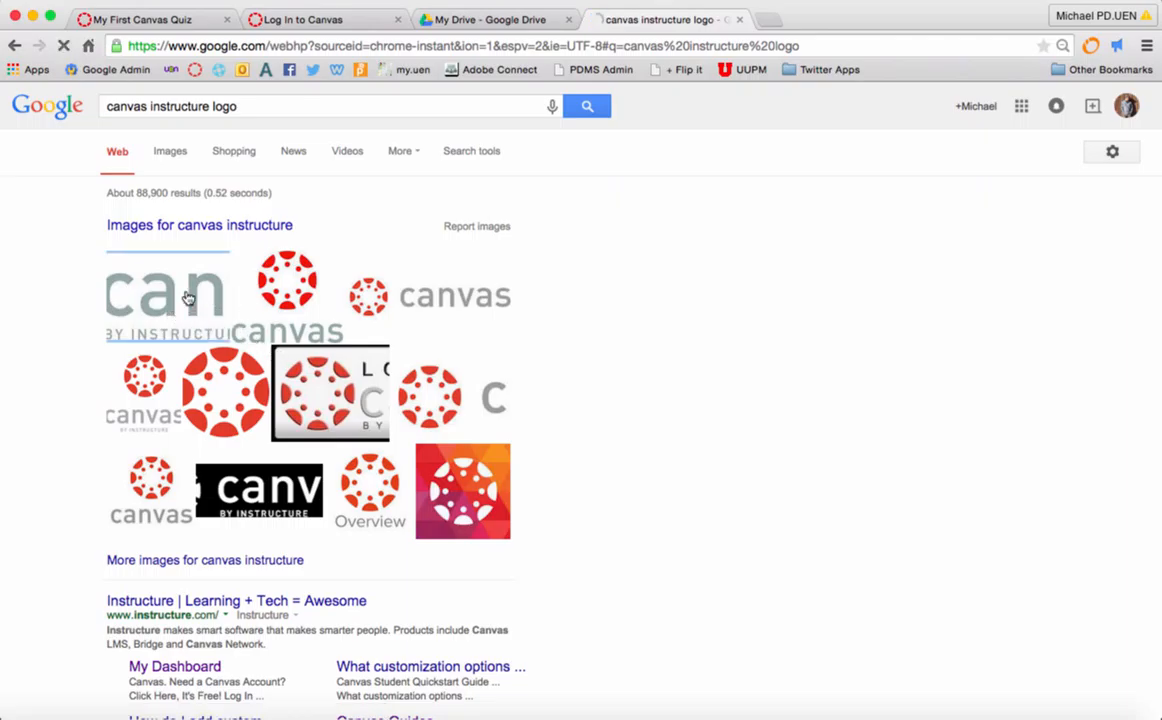
# Open the wide "canvas by Instructure" logo from the image results and copy its image URL
pyautogui.click(186, 297)
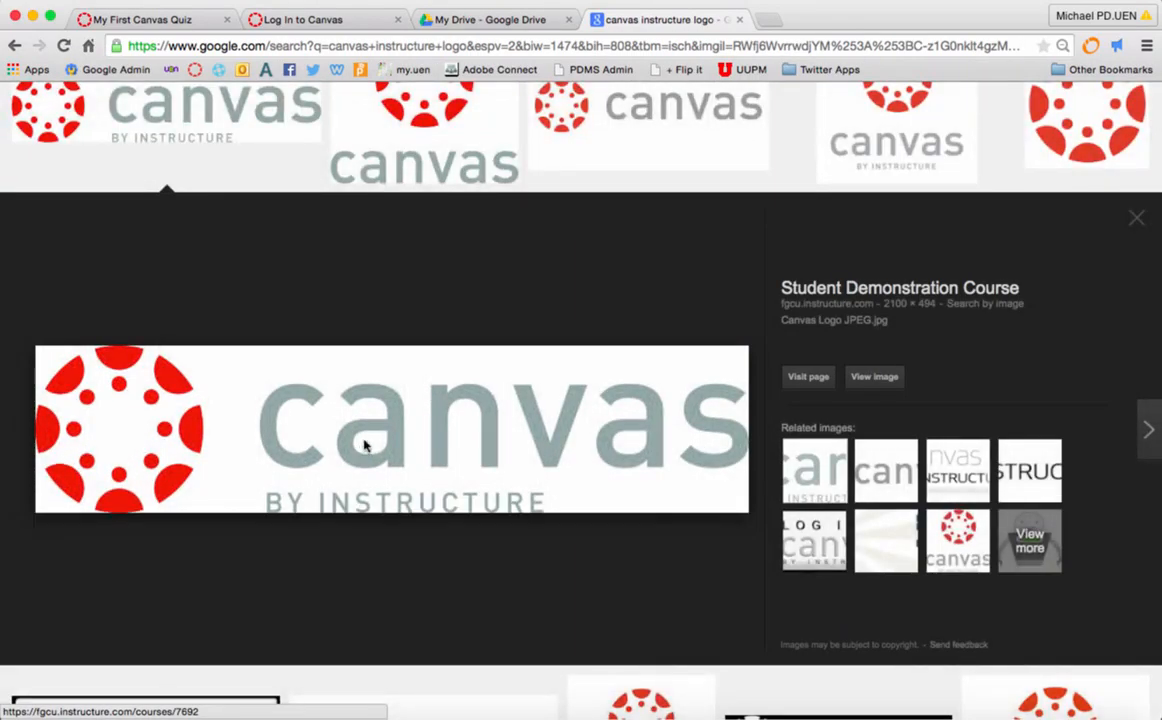
pyautogui.rightClick(365, 446)
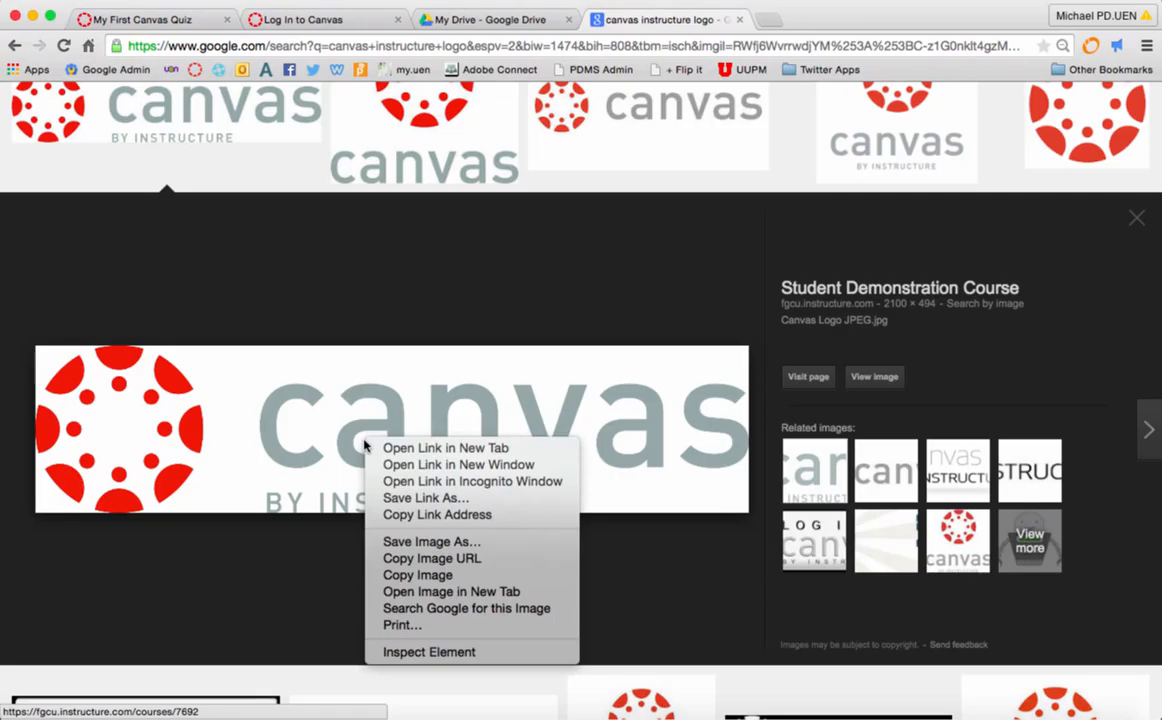
pyautogui.click(440, 558)
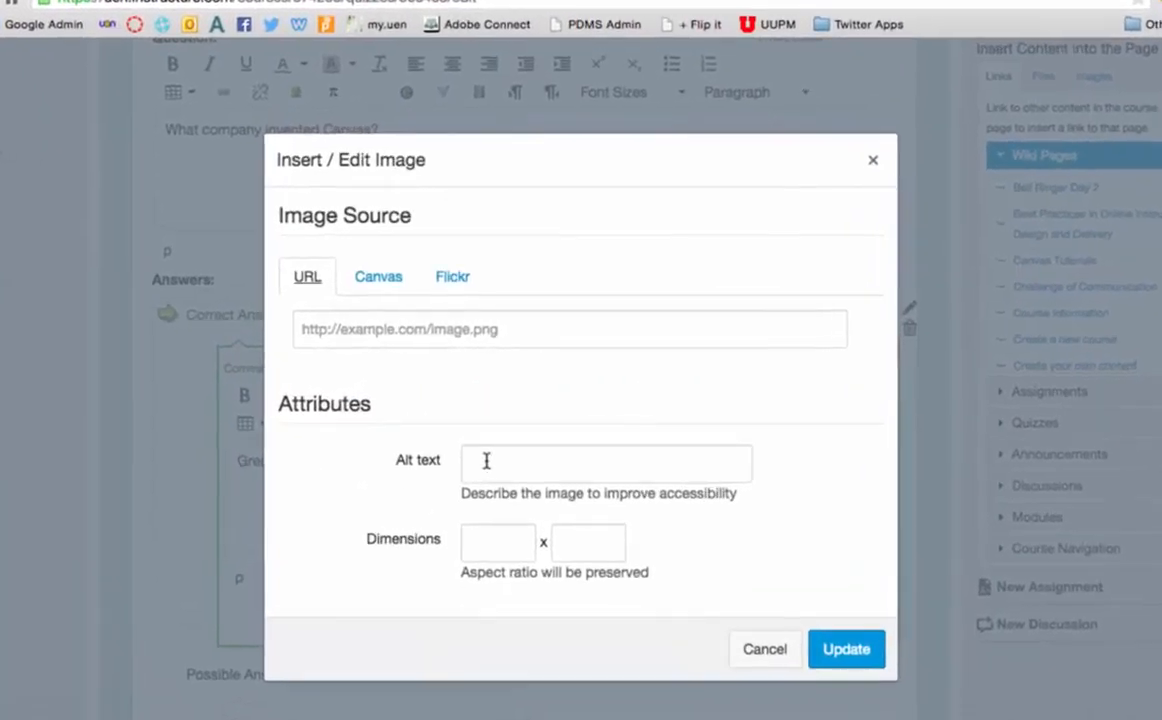
# Insert the logo into the Instructure answer's comment using the copied image URL as the source, and finish the comment
pyautogui.click(438, 319)
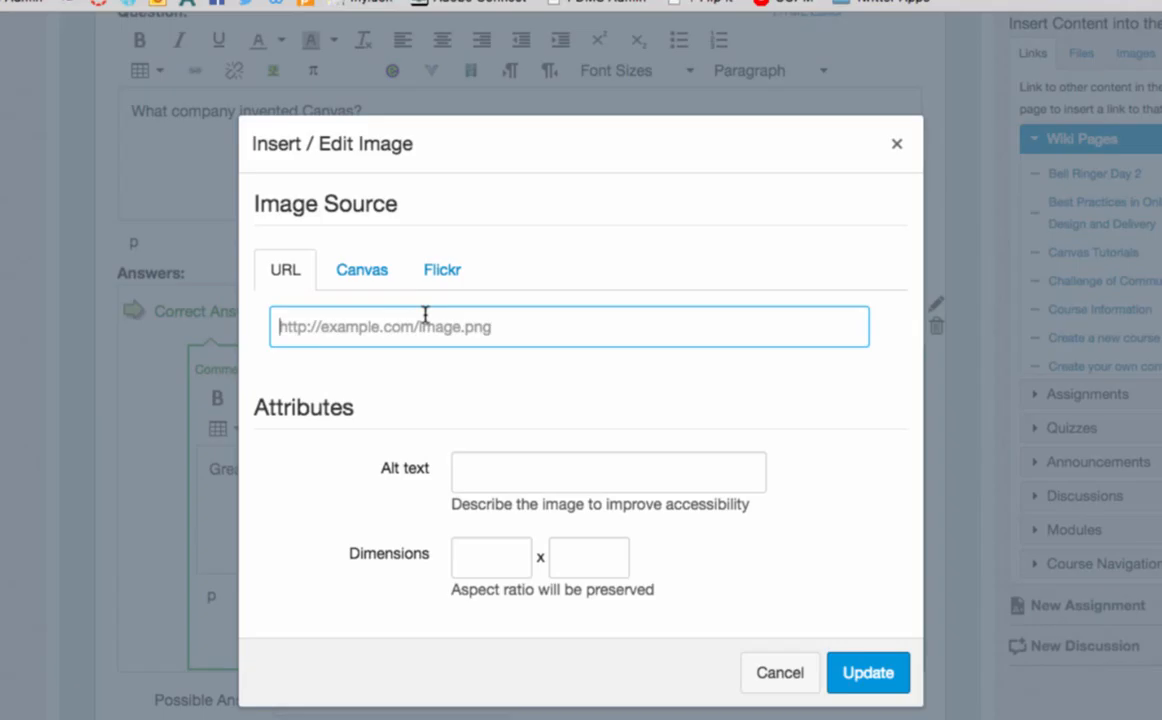
pyautogui.press('super+v')
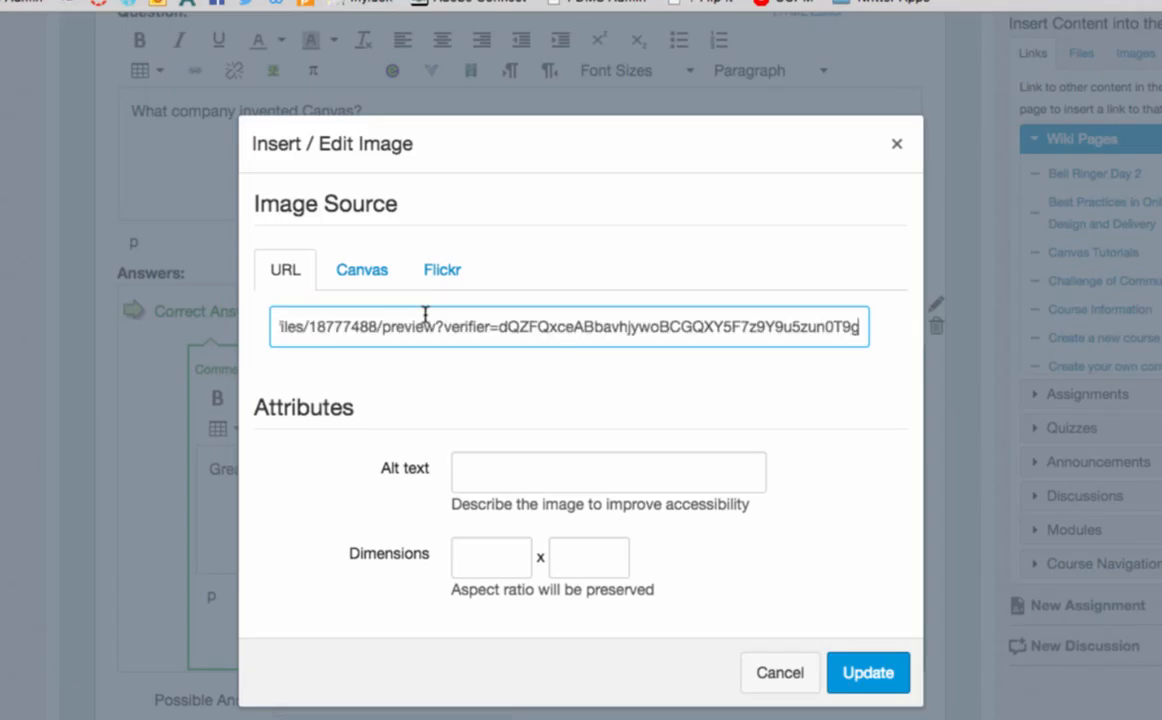
pyautogui.click(880, 686)
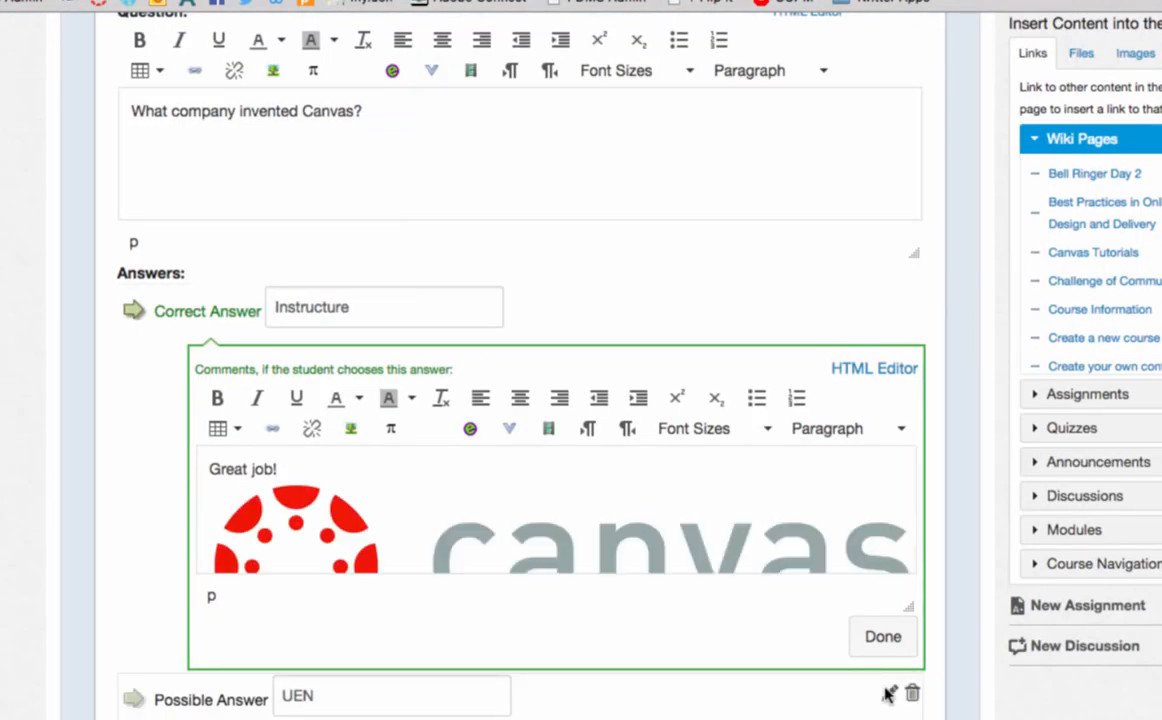
pyautogui.scroll(-3, 589, 510)
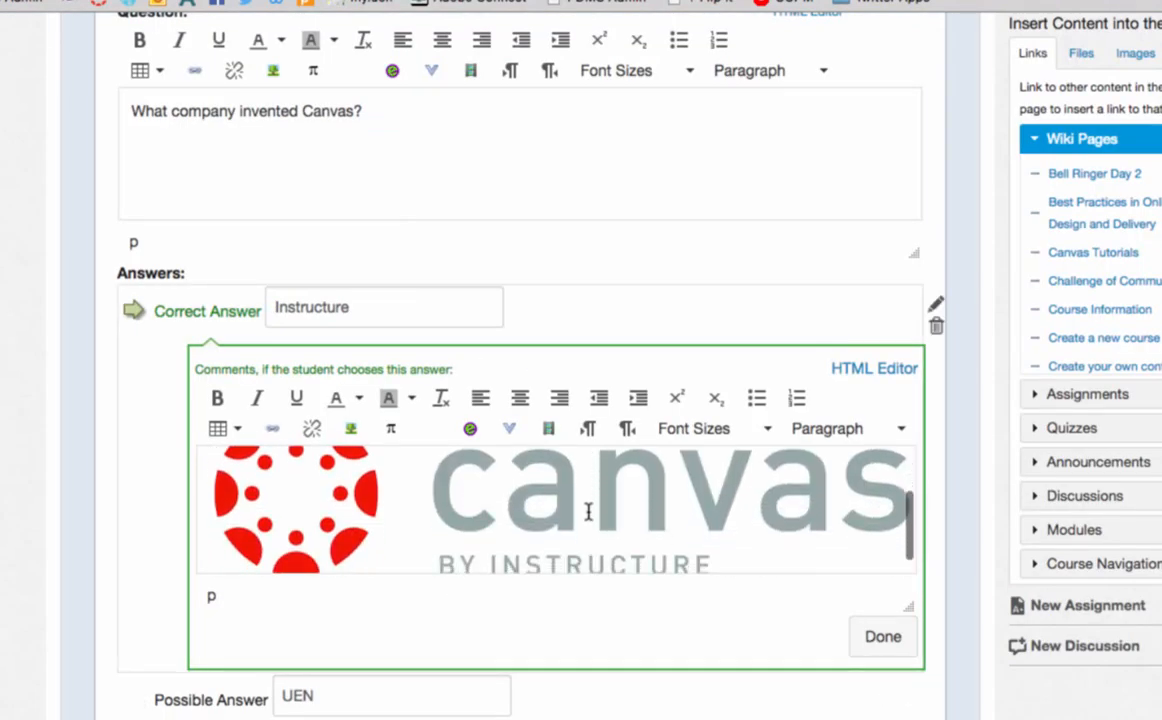
pyautogui.click(883, 625)
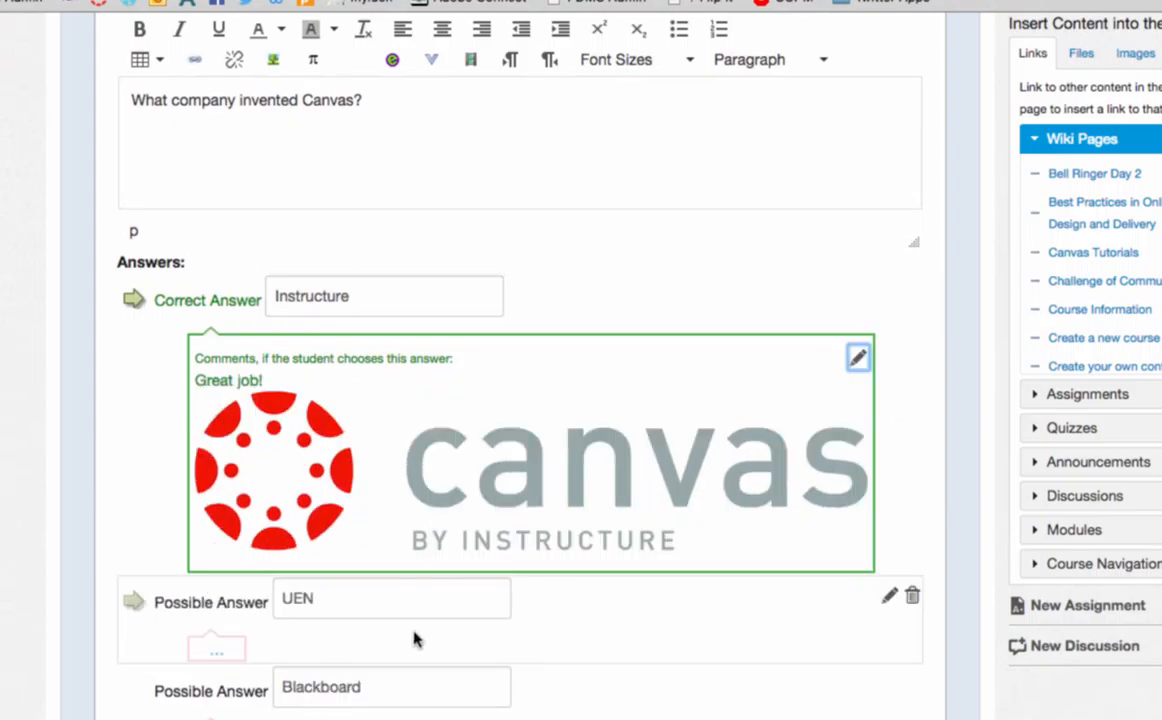
# Add the comment "Try again, UEN provides Canvas accounts to Utah schools but didn't invent the URL." to the possible answer UEN
pyautogui.click(351, 612)
pyautogui.click(217, 652)
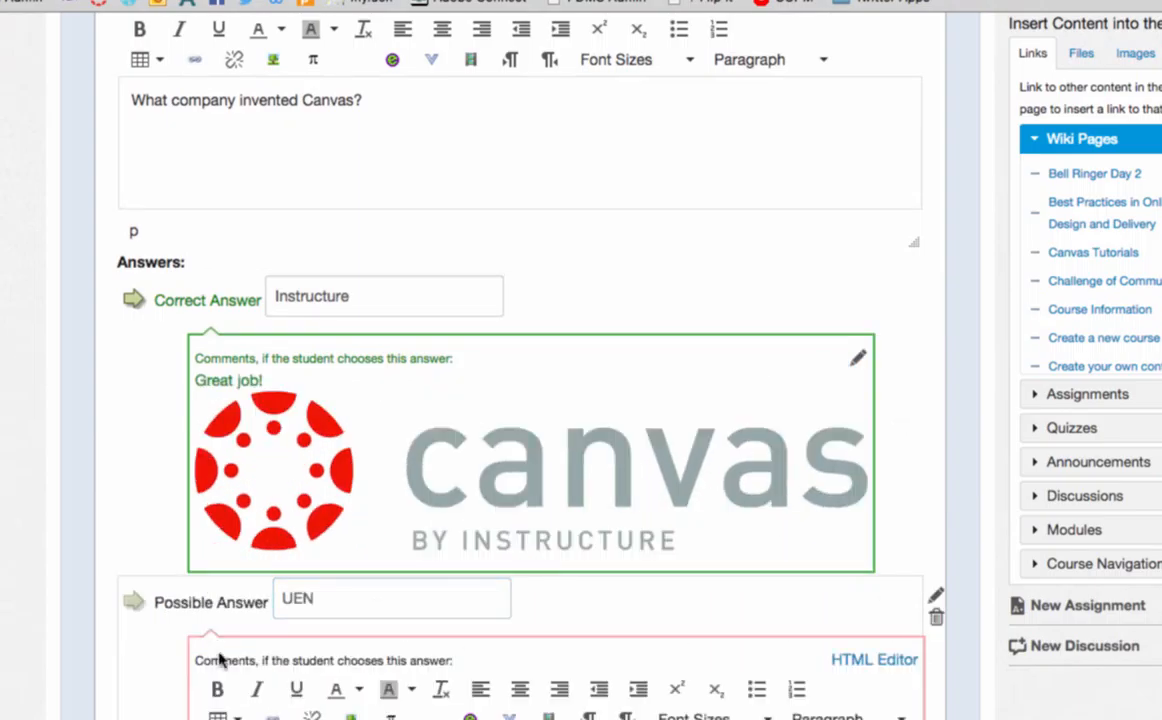
pyautogui.scroll(-5, 240, 520)
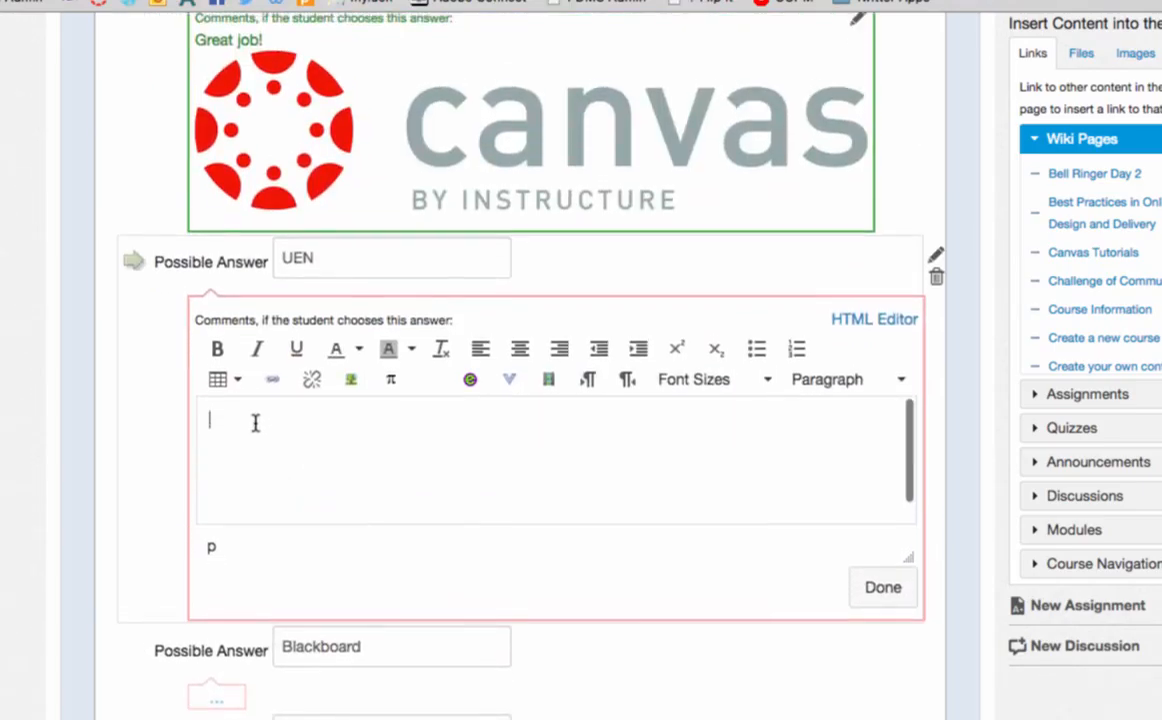
pyautogui.write('Try agai')
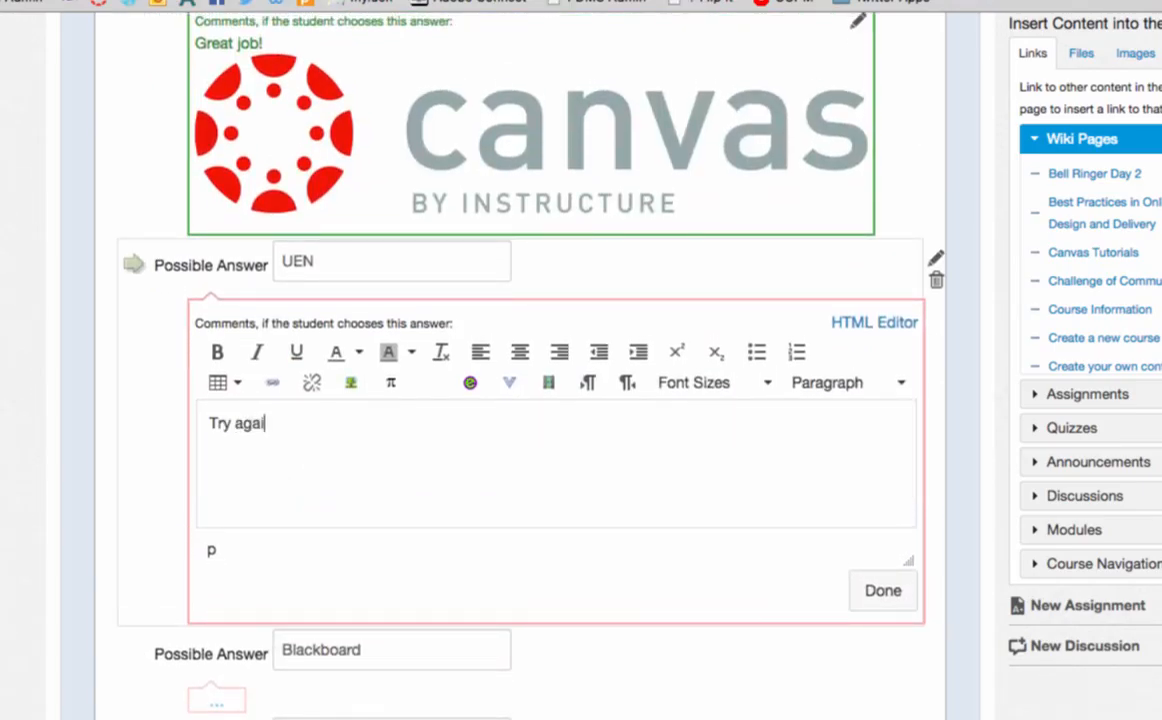
pyautogui.write('n, UEN provides C')
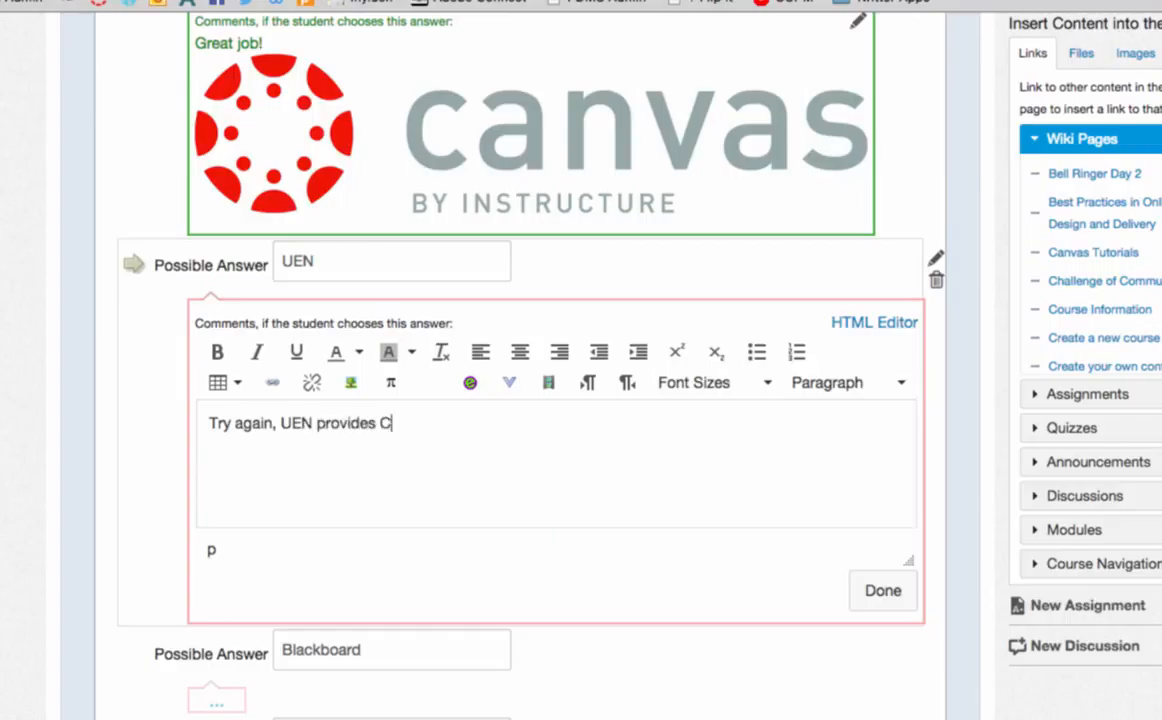
pyautogui.write('anvas accounts to')
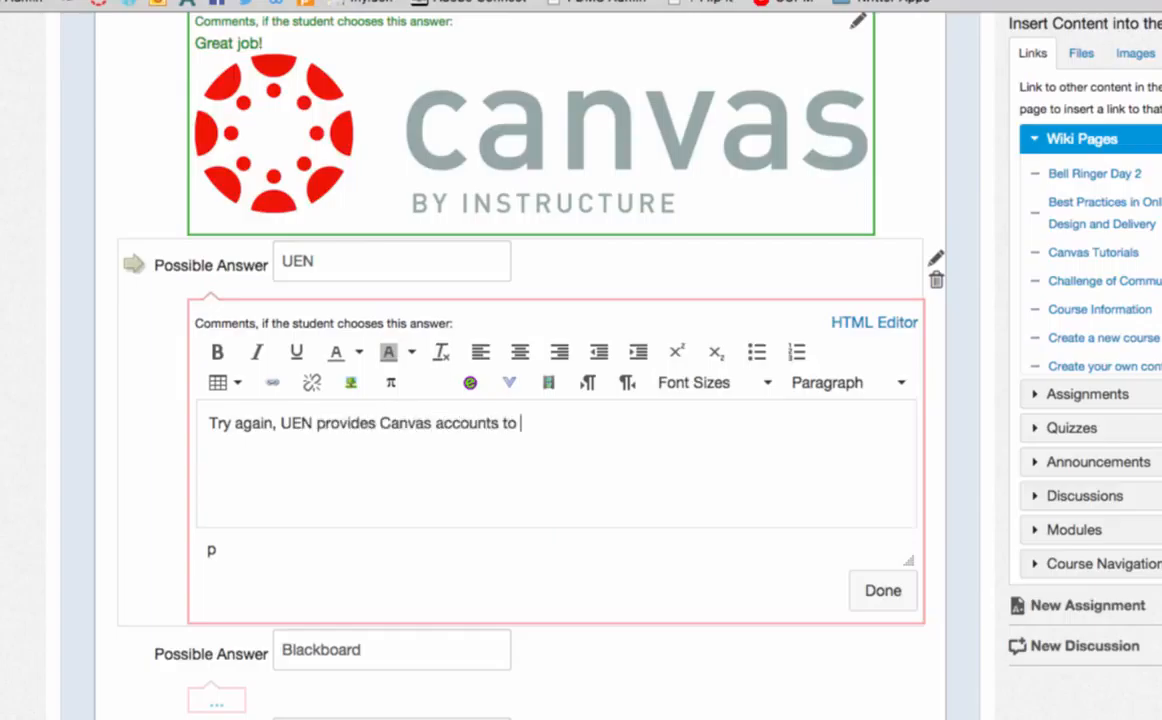
pyautogui.write(' Utah schools but didn')
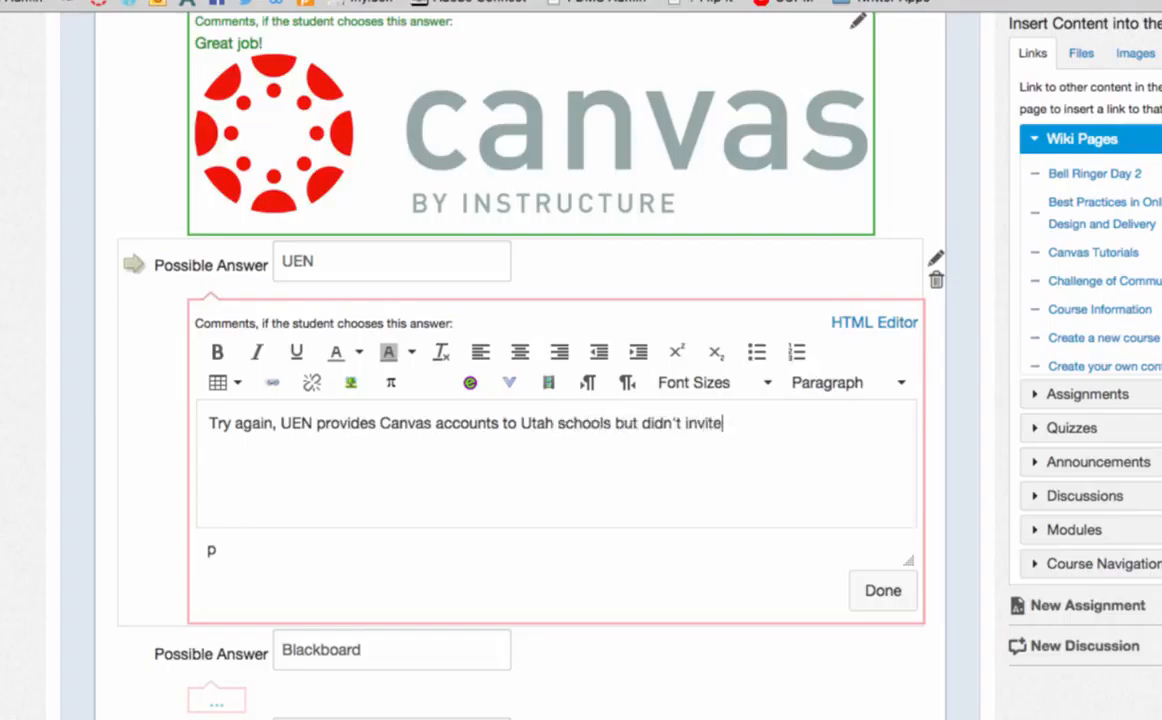
pyautogui.write("'t invent the URL.")
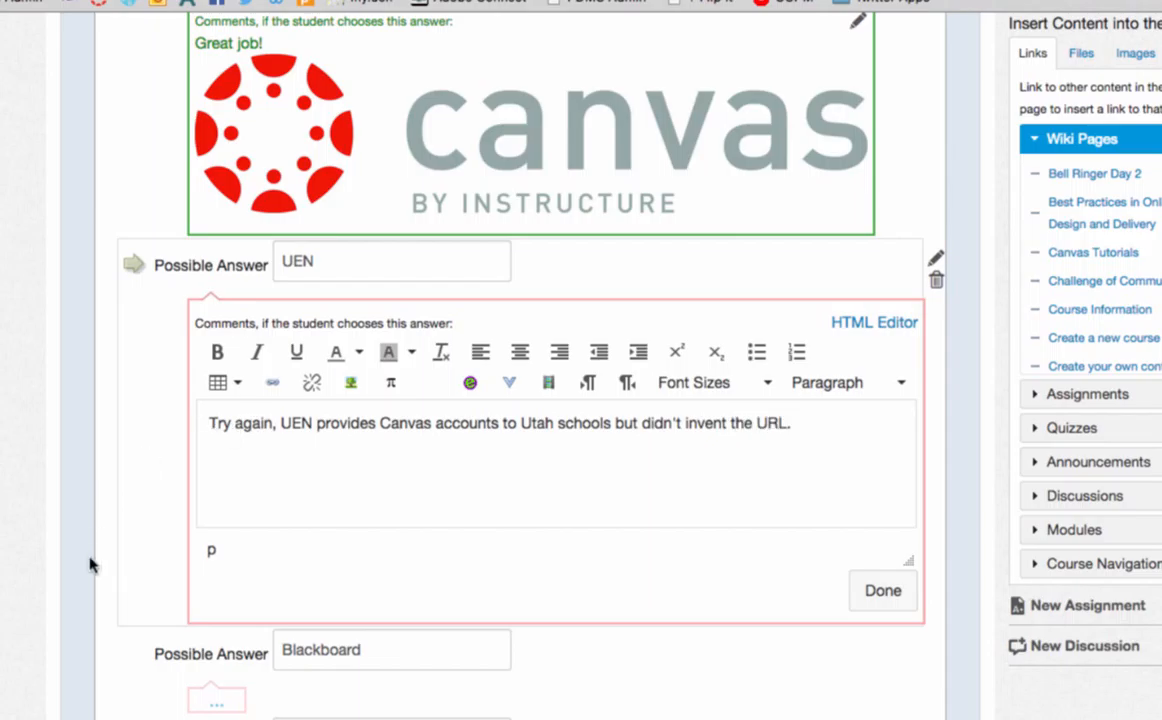
pyautogui.click(889, 594)
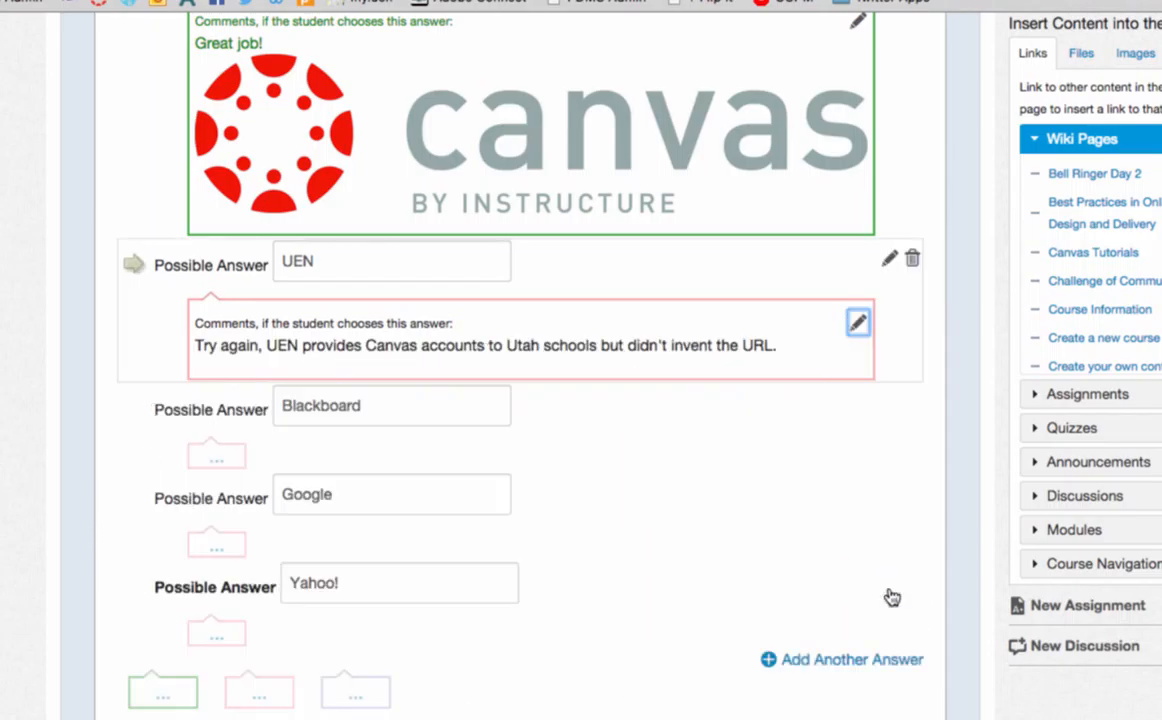
# Delete the possible answer Blackboard and save the changes to Question 1
pyautogui.scroll(-2, 685, 471)
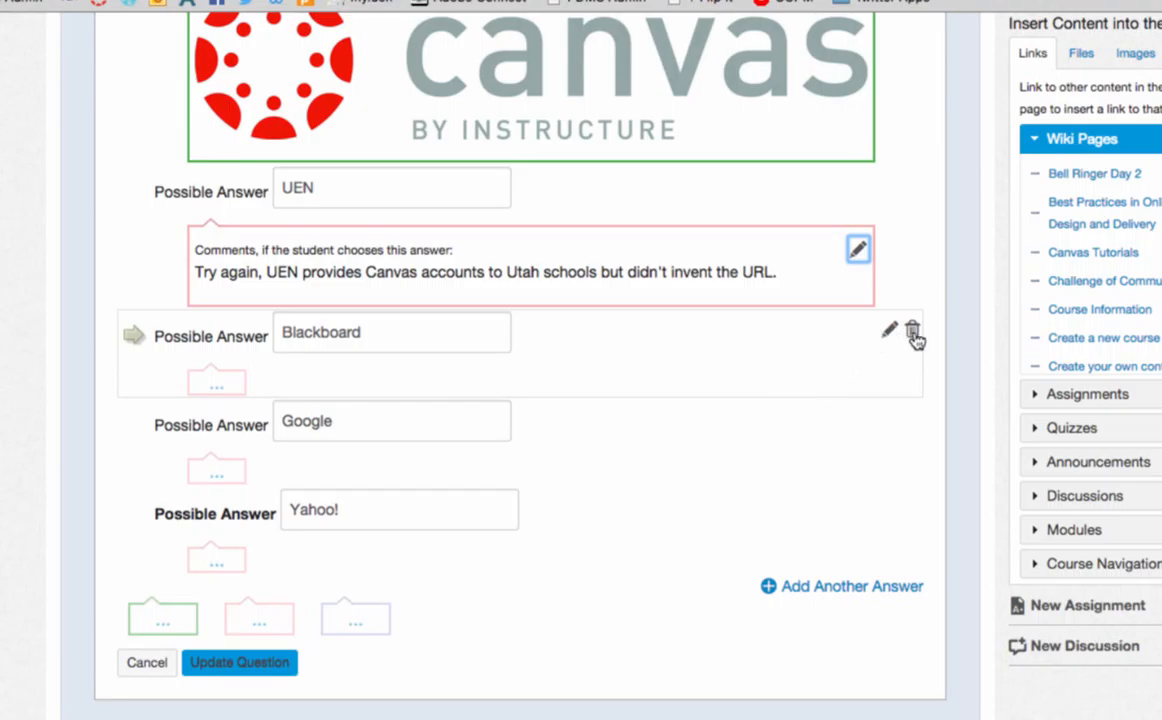
pyautogui.click(913, 333)
pyautogui.scroll(-5, 760, 410)
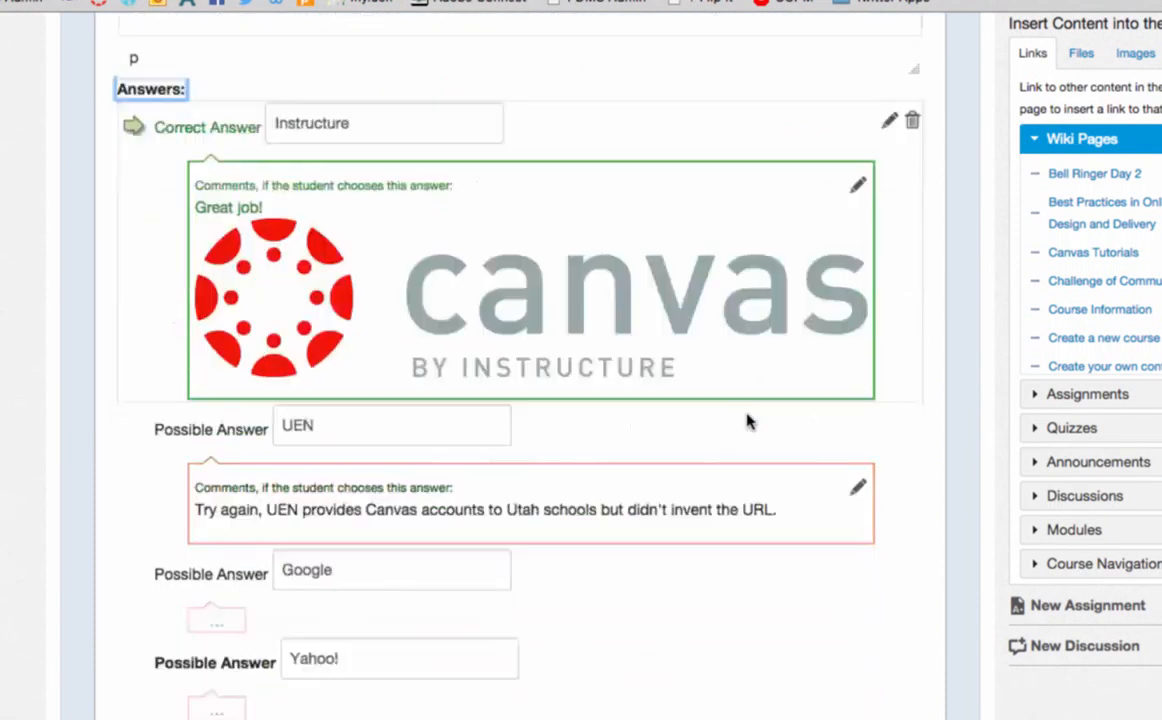
pyautogui.scroll(-5, 589, 520)
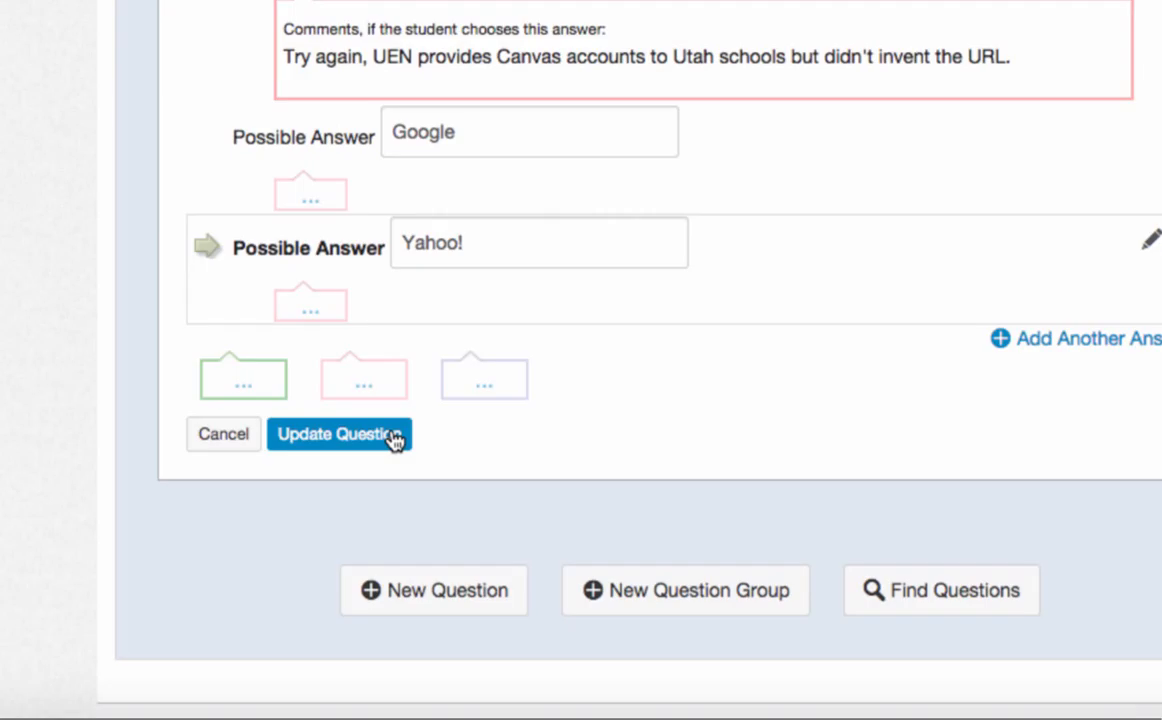
pyautogui.click(393, 437)
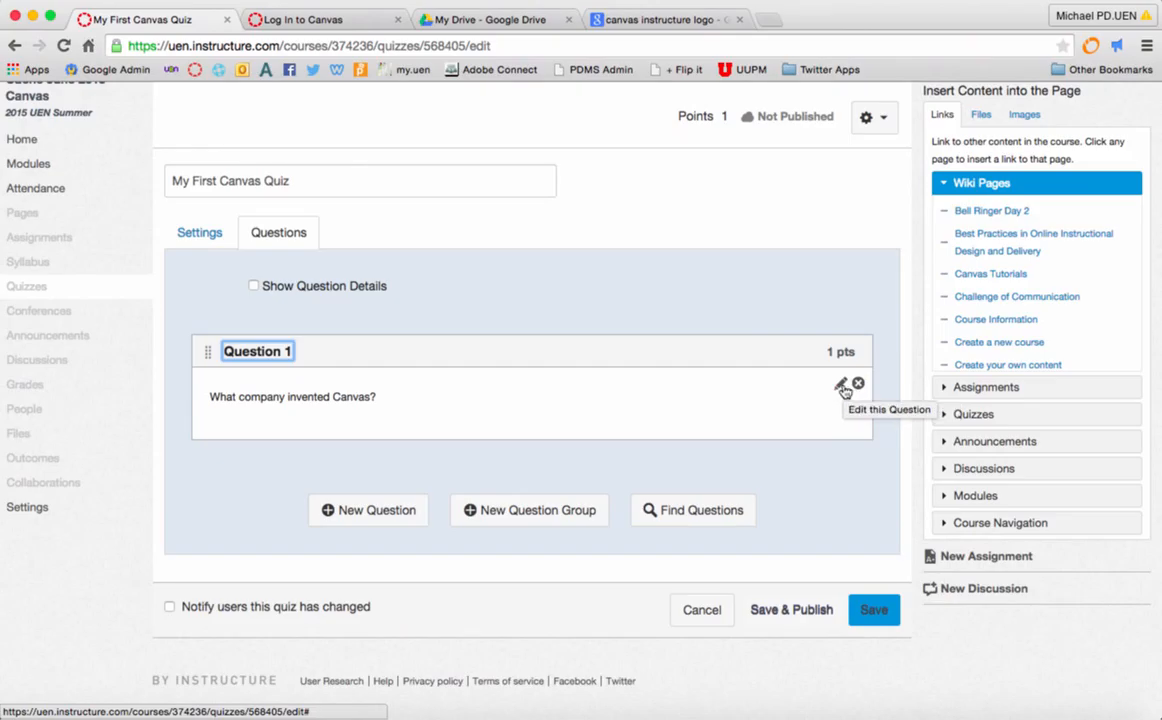
# Create a new True/False question with the text "Canvas is free for teachers at canvas.instructure.com"
pyautogui.click(396, 515)
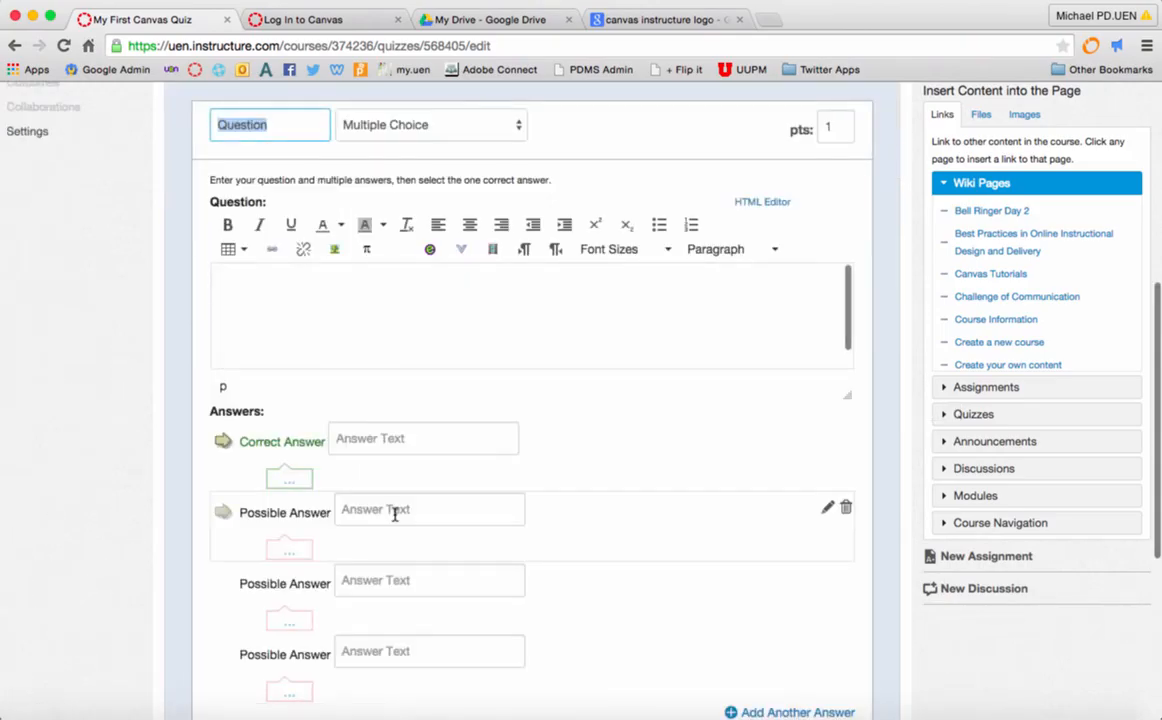
pyautogui.click(499, 134)
pyautogui.click(485, 142)
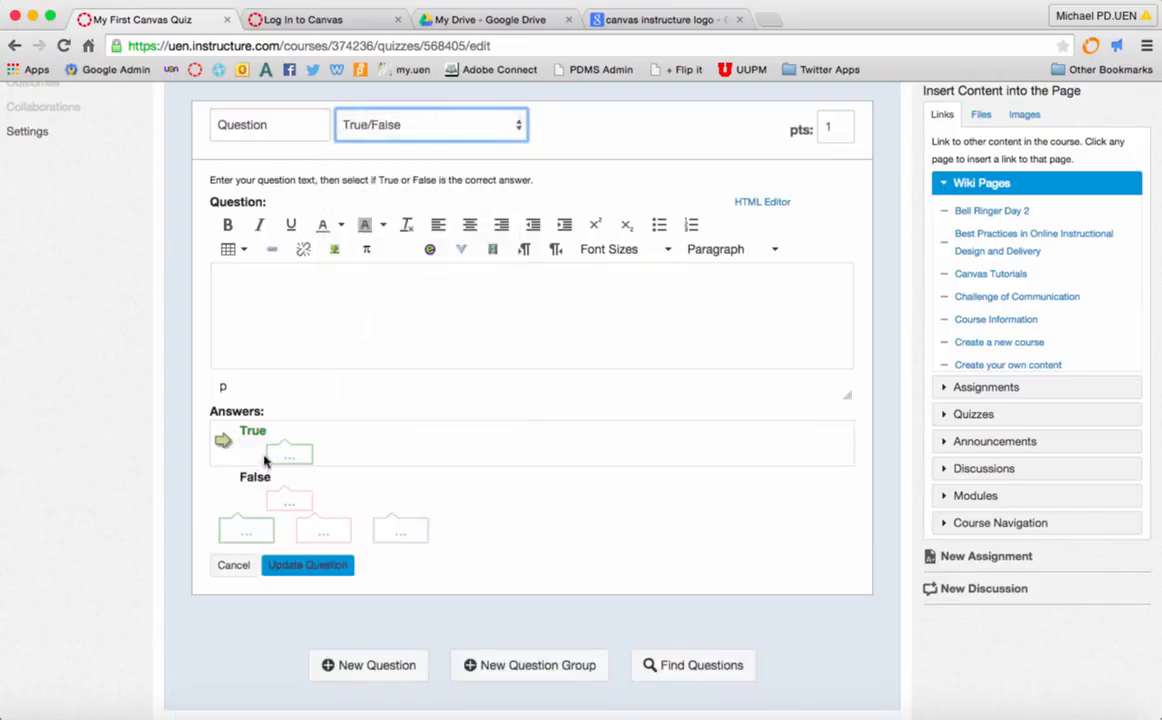
pyautogui.click(252, 275)
pyautogui.write('C')
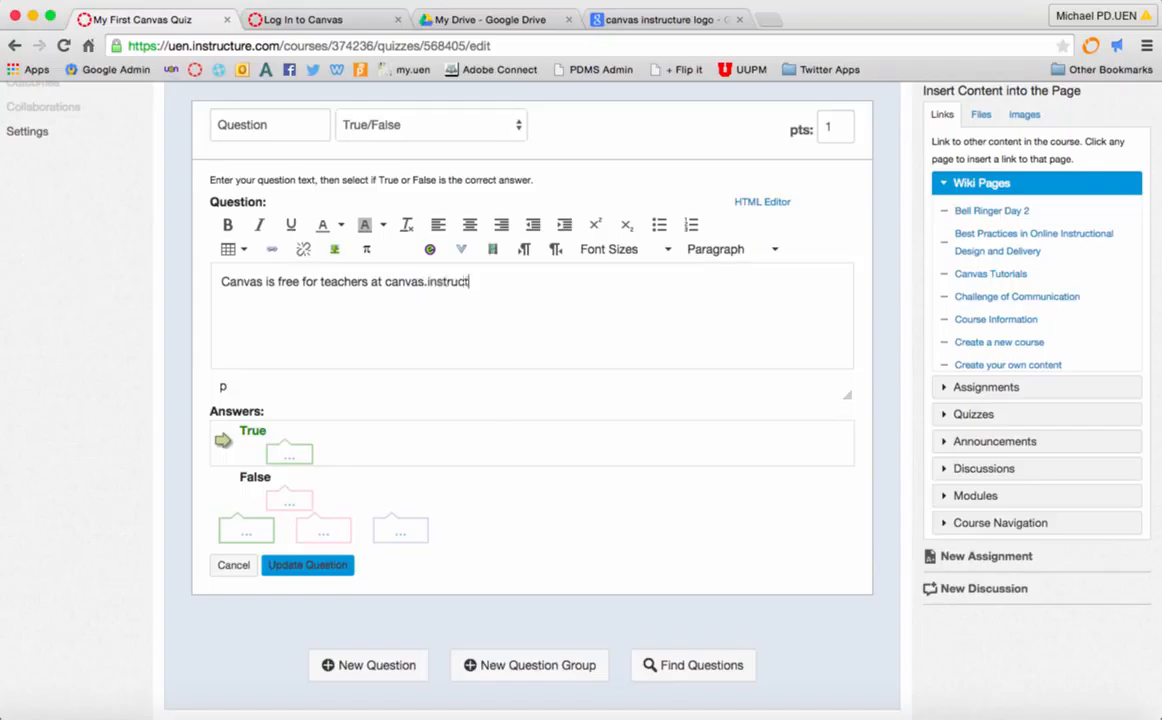
pyautogui.write('ure.com')
pyautogui.moveTo(385, 281); pyautogui.dragTo(517, 281)
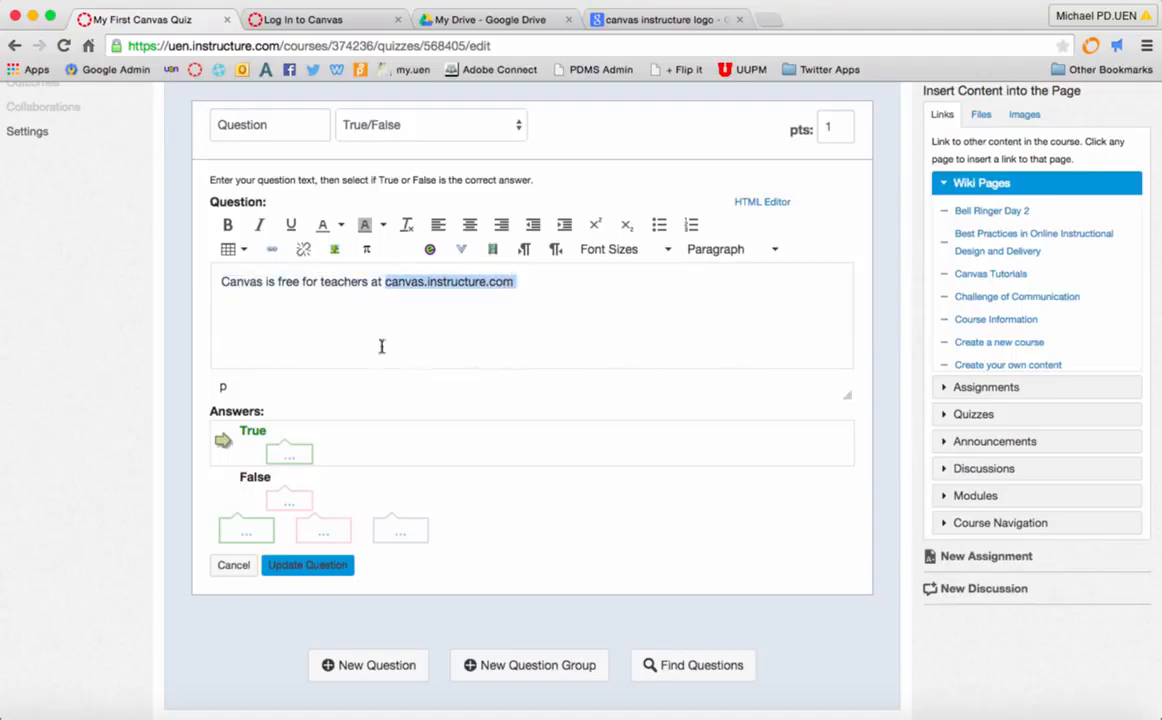
pyautogui.click(272, 249)
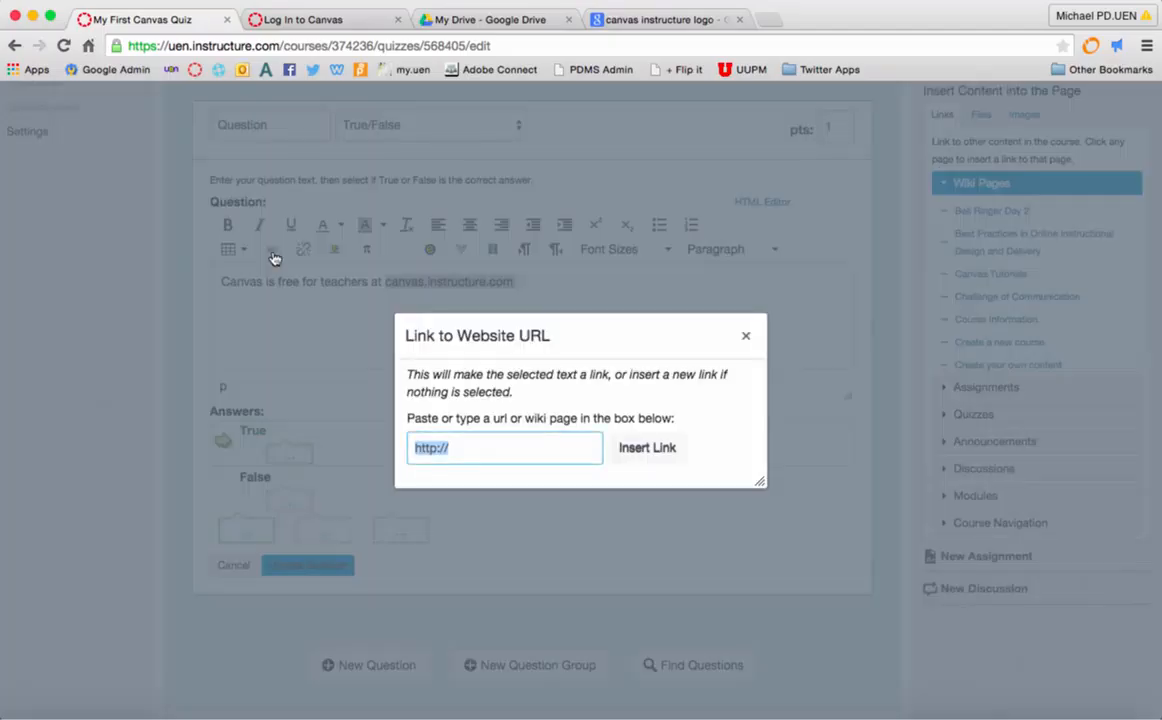
pyautogui.click(464, 448)
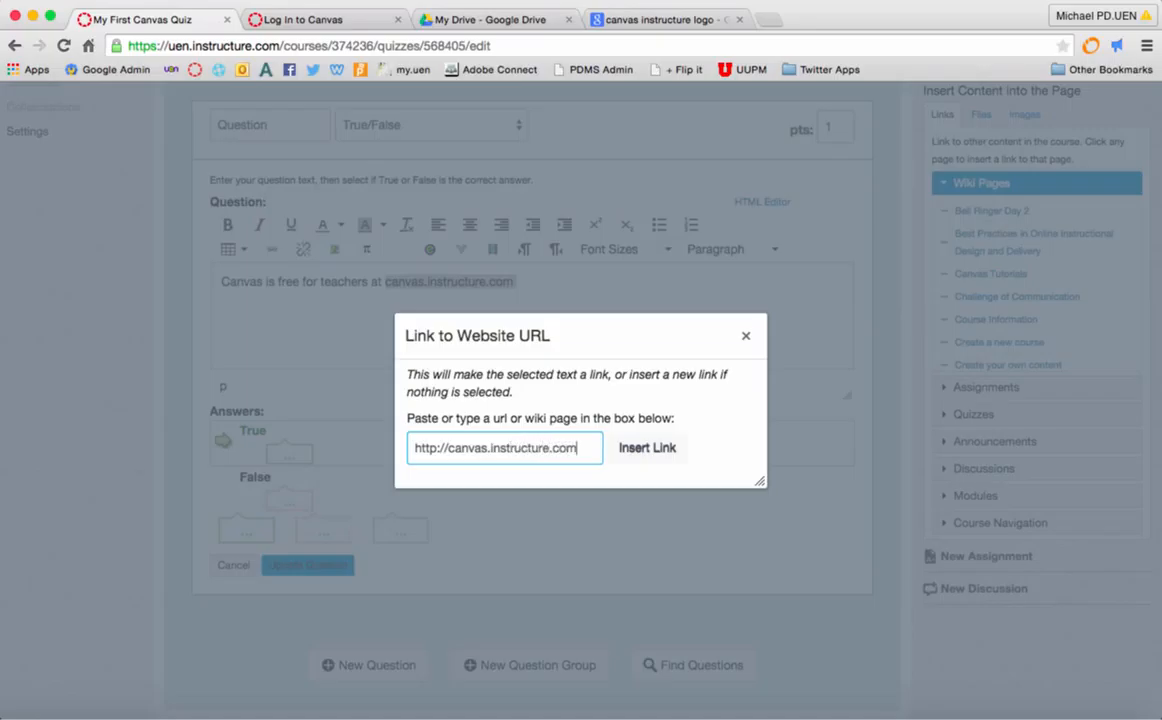
pyautogui.click(664, 455)
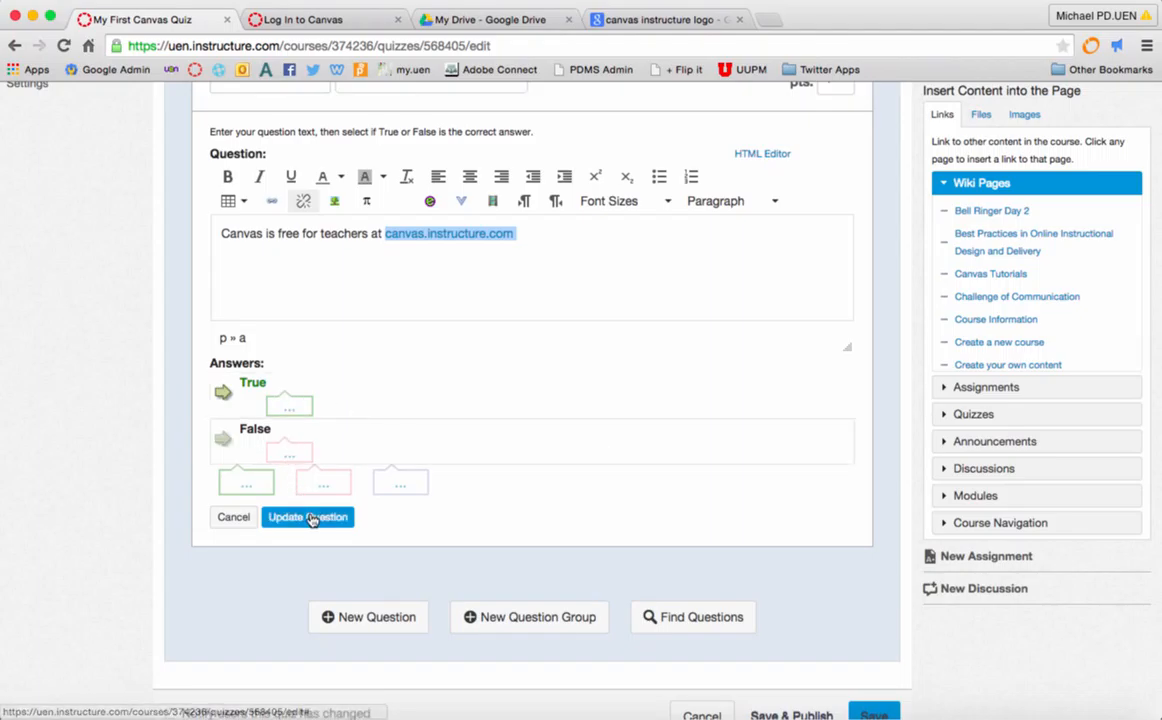
pyautogui.click(309, 517)
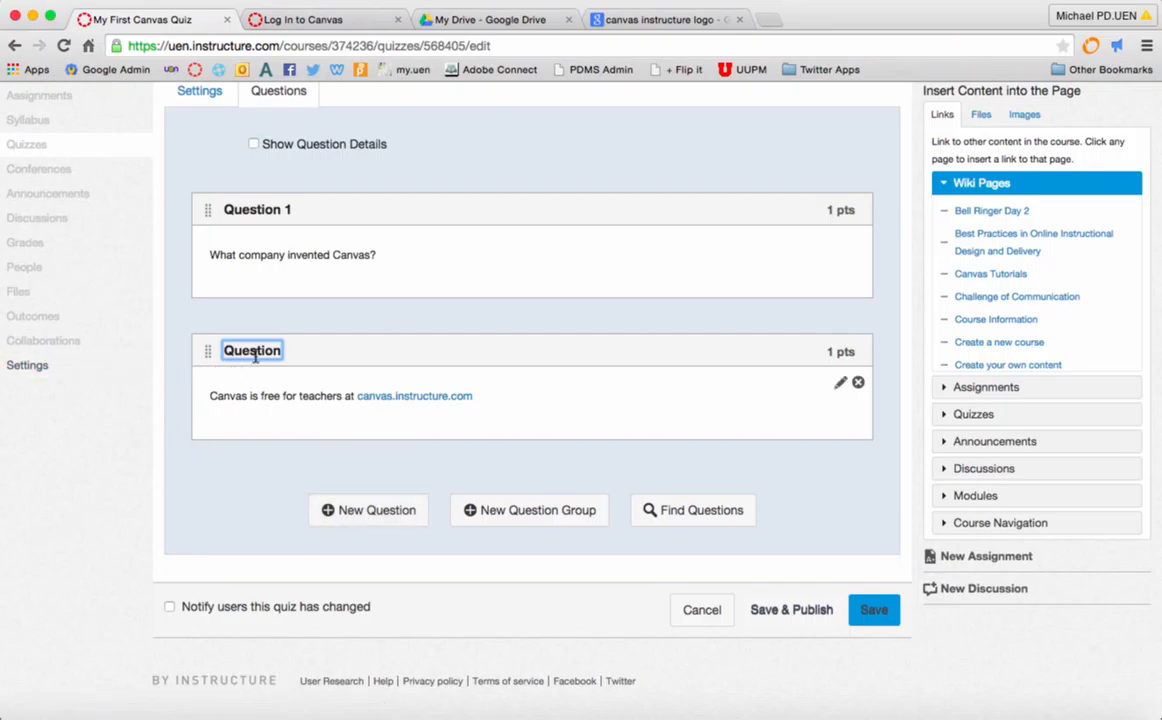
# Rename the True/False question as "Intro Question" and save it
pyautogui.click(840, 384)
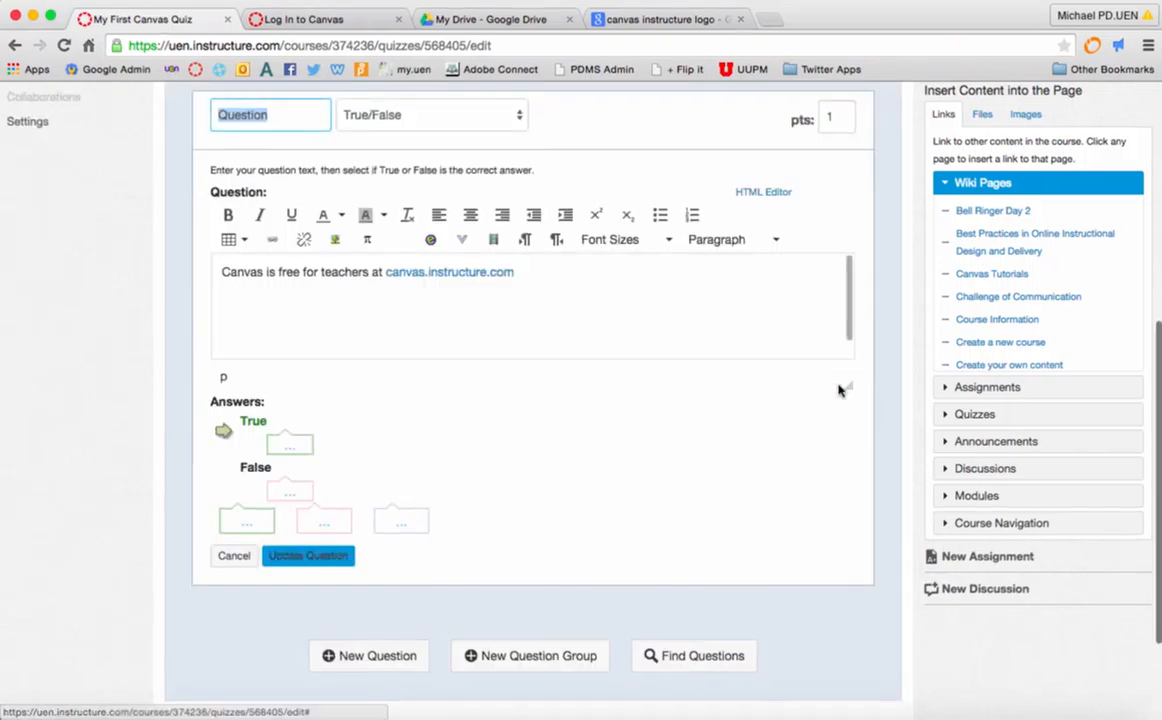
pyautogui.click(281, 124)
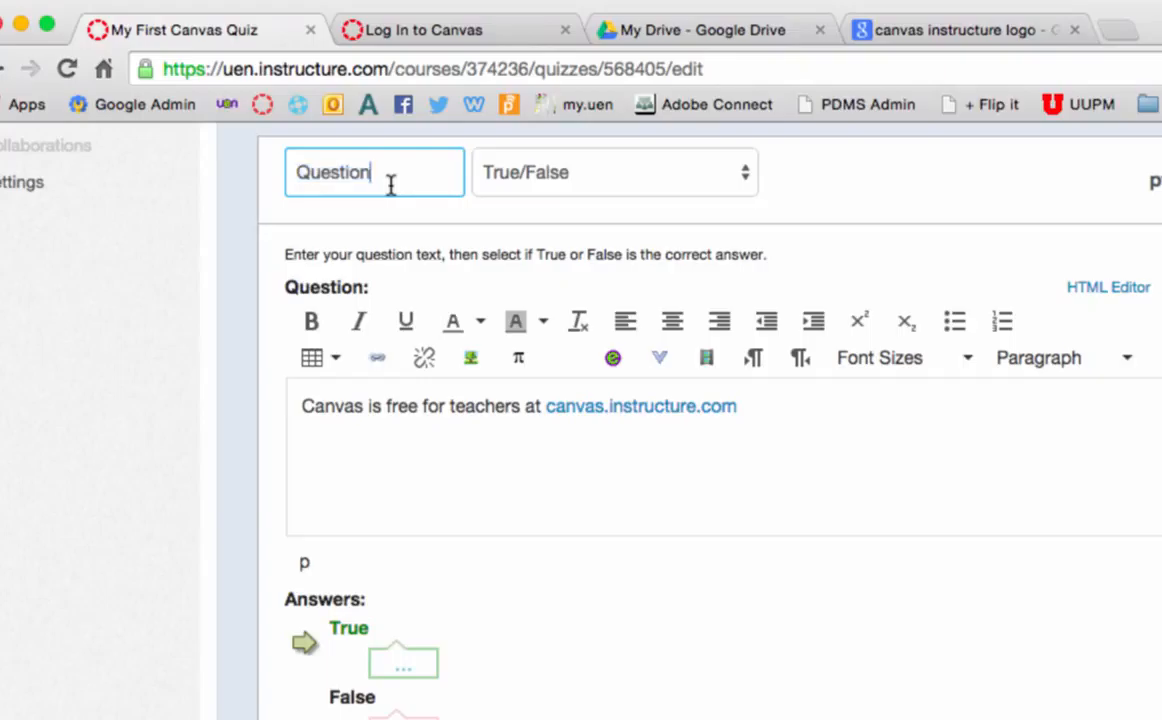
pyautogui.press('BackSpace')
pyautogui.press('BackSpace')
pyautogui.press('BackSpace')
pyautogui.press('BackSpace')
pyautogui.press('BackSpace')
pyautogui.press('BackSpace')
pyautogui.press('BackSpace')
pyautogui.press('BackSpace')
pyautogui.write('Intro Question')
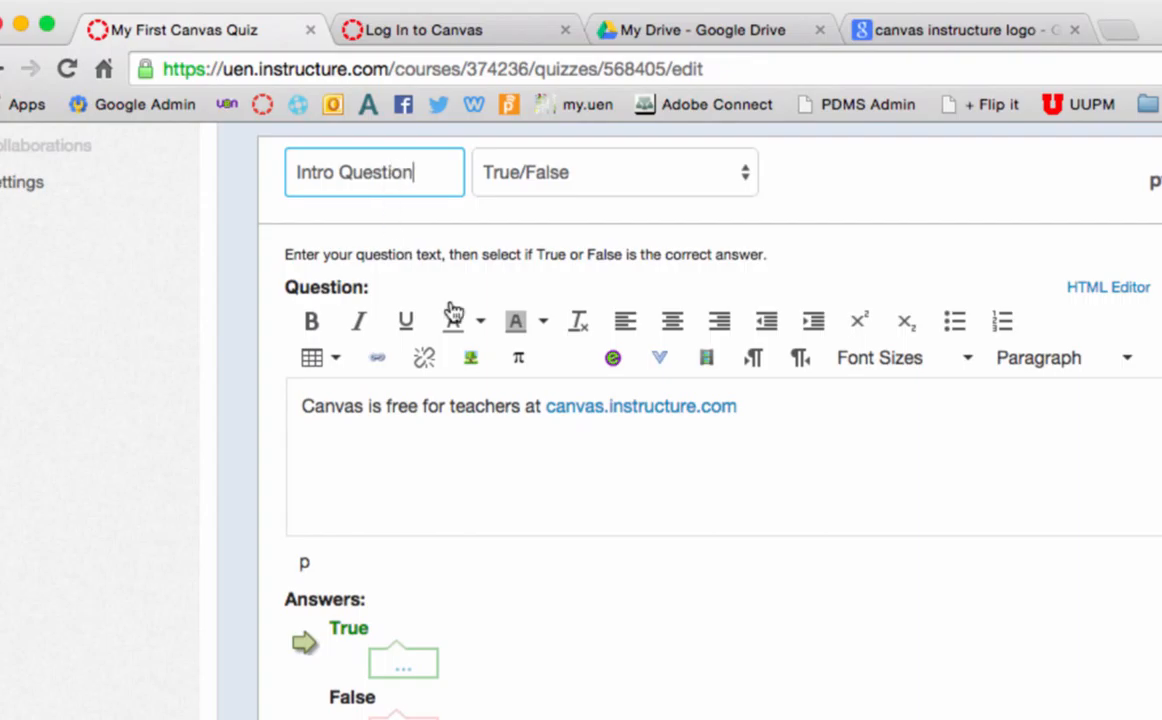
pyautogui.scroll(-3, 779, 706)
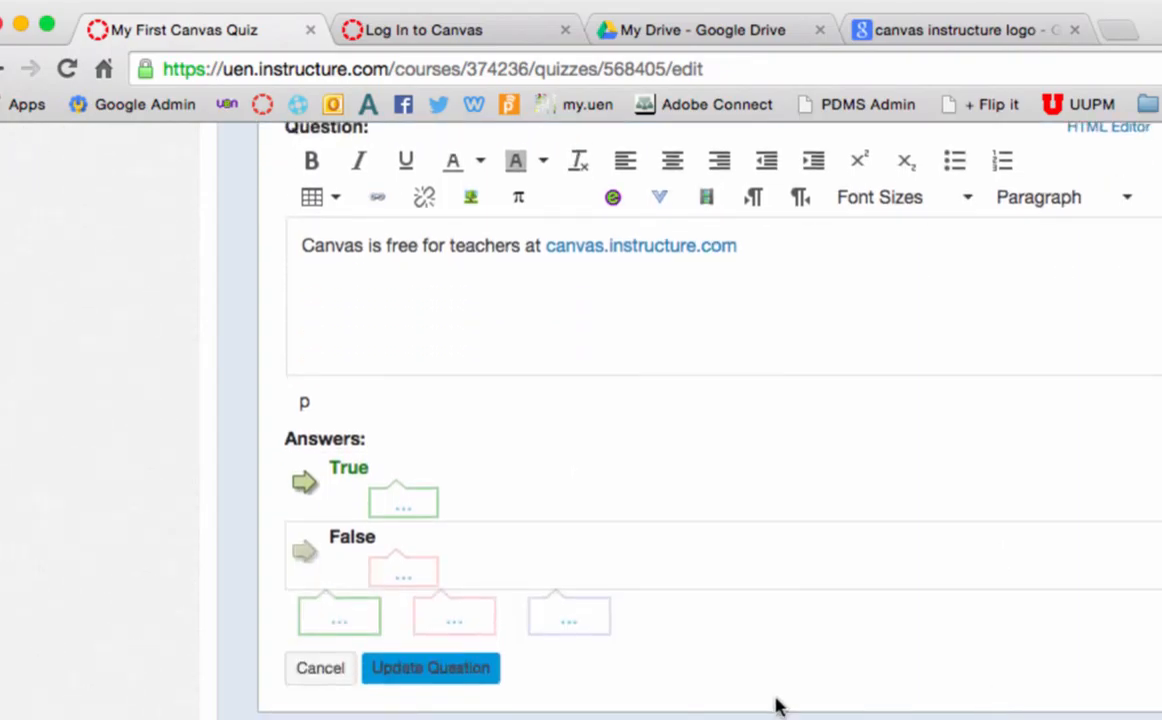
pyautogui.click(483, 678)
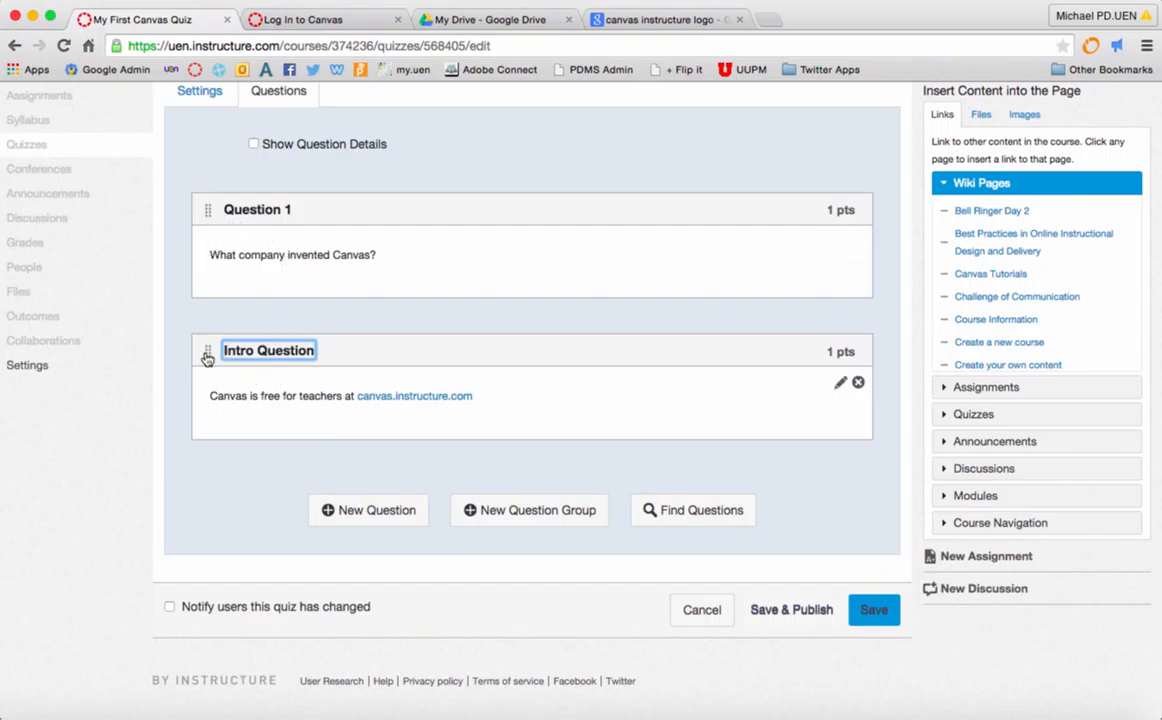
# Move Intro Question above Question 1 in the quiz's question order
pyautogui.moveTo(207, 358)
pyautogui.mouseDown()
pyautogui.moveTo(246, 342)
pyautogui.moveTo(249, 303)
pyautogui.moveTo(187, 363)
pyautogui.moveTo(200, 490)
pyautogui.moveTo(195, 358)
pyautogui.mouseUp()
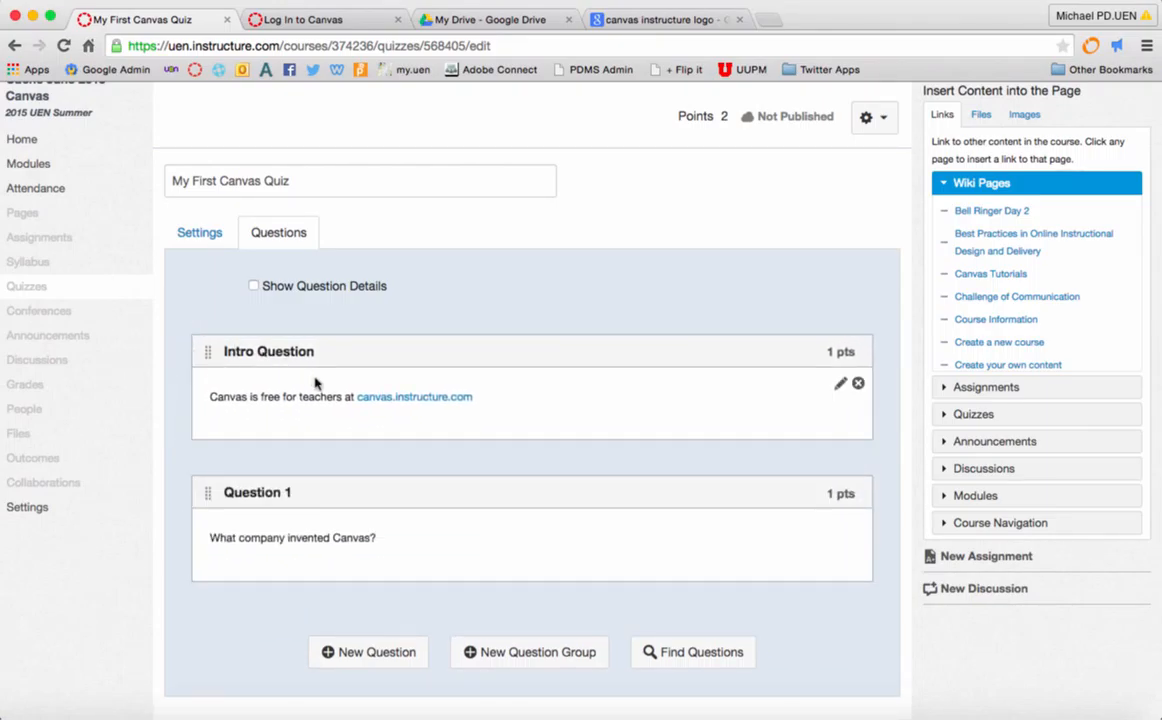
pyautogui.scroll(-3, 315, 383)
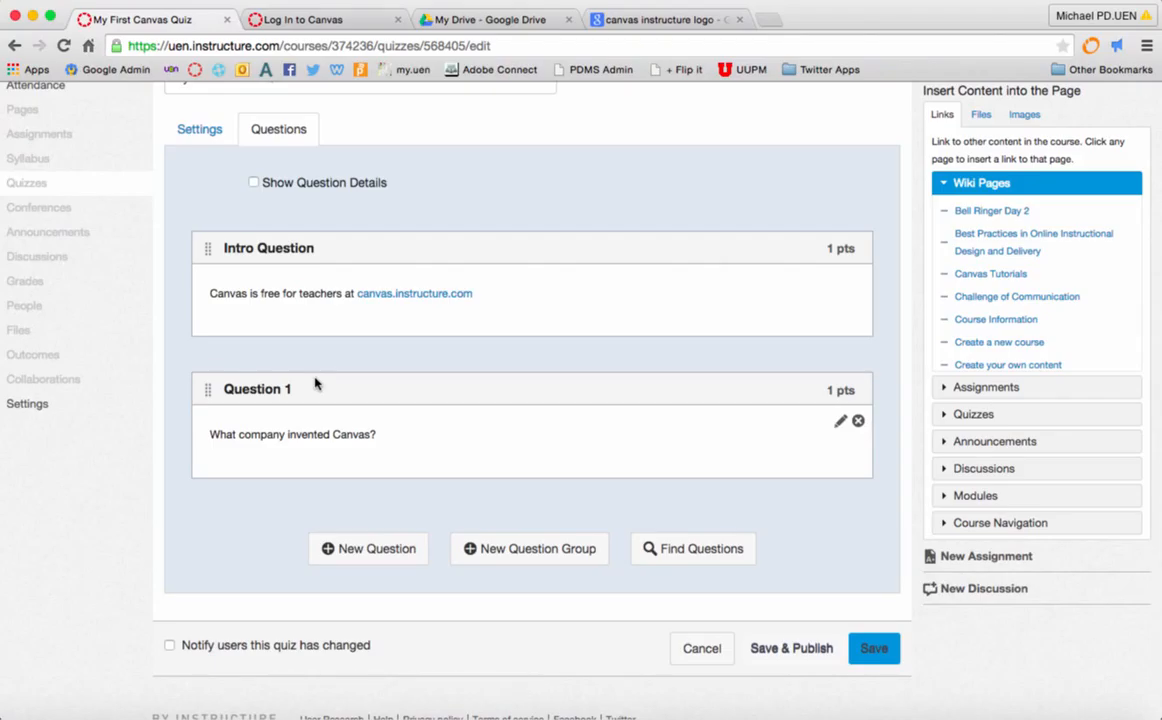
# Add a new question to the quiz and set its type to Fill In the Blank
pyautogui.scroll(-1, 315, 383)
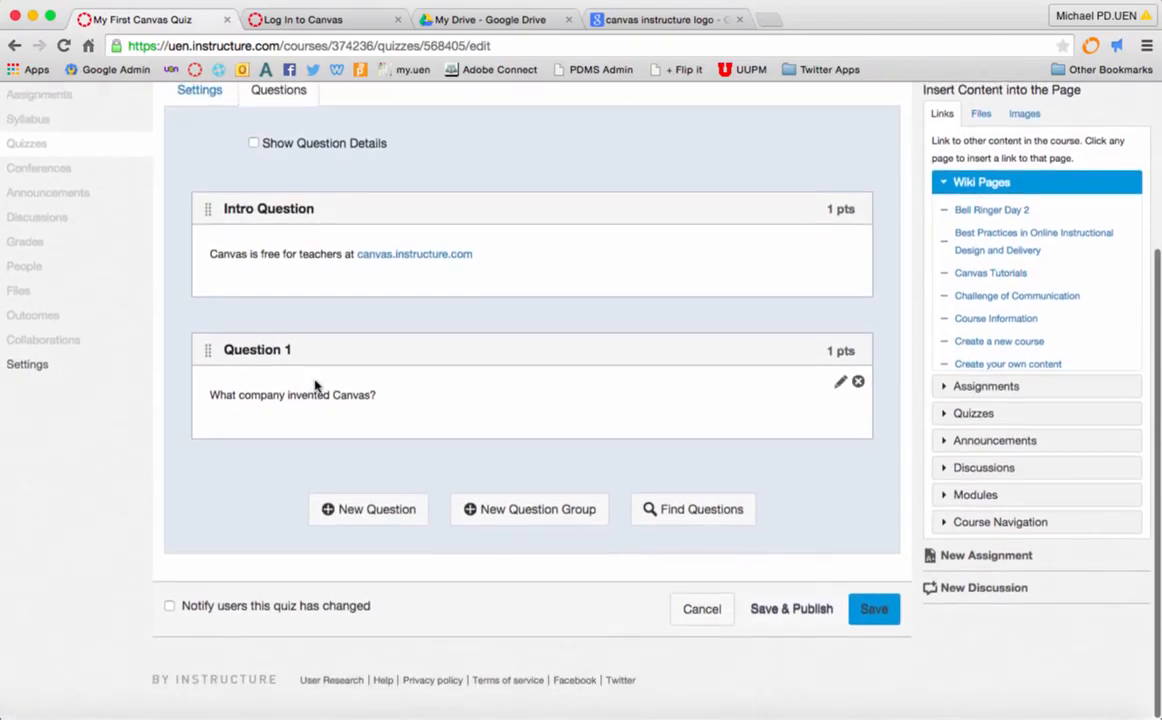
pyautogui.click(370, 512)
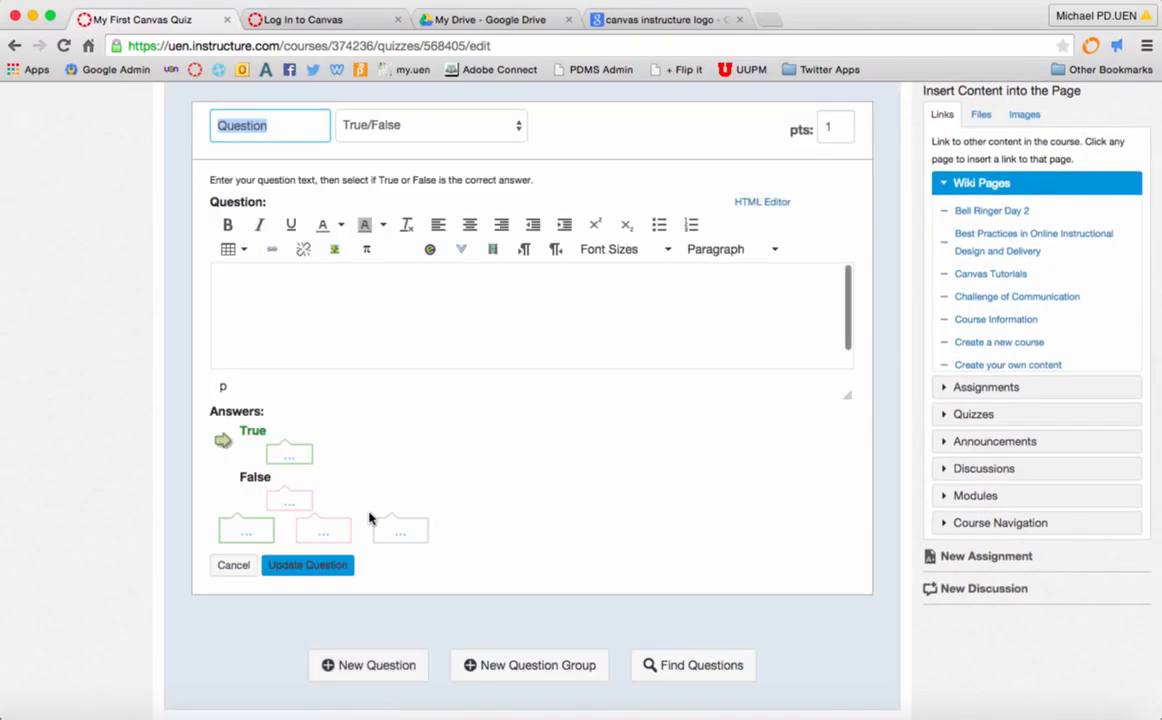
pyautogui.click(506, 135)
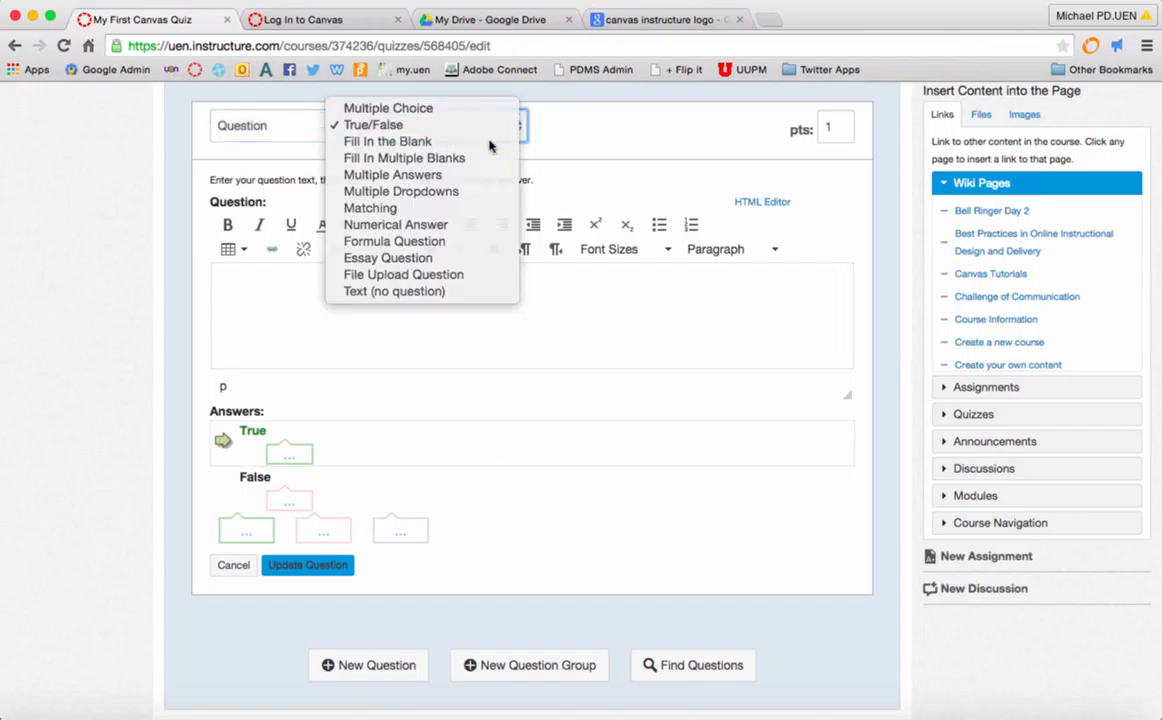
pyautogui.click(489, 146)
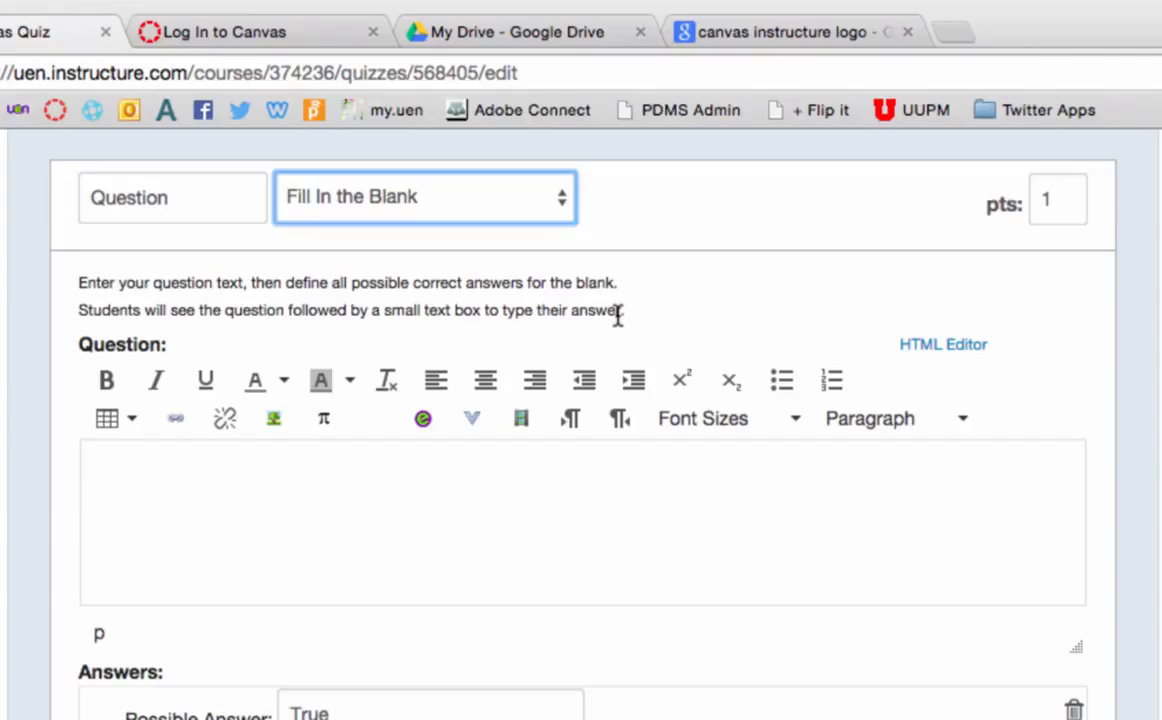
# Enter the question text "The easiest way to invite students to a course is by [________]"
pyautogui.press('Tab')
pyautogui.write('The eas')
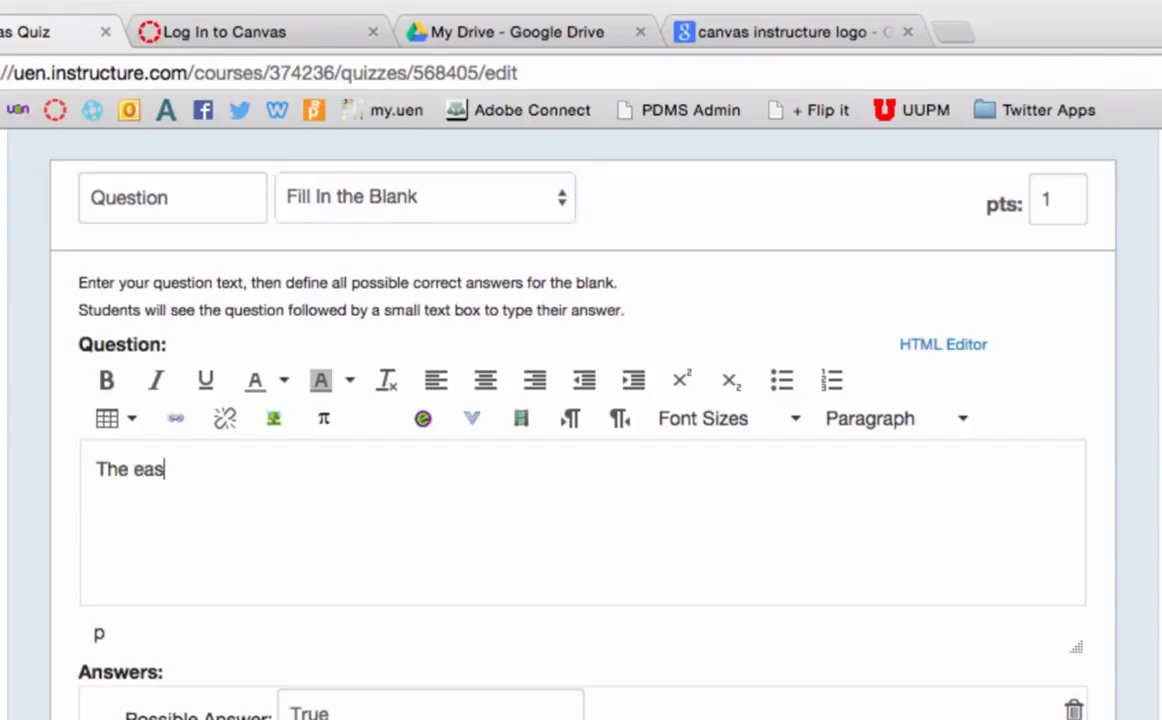
pyautogui.write('ist')
pyautogui.press('BackSpace')
pyautogui.press('BackSpace')
pyautogui.press('BackSpace')
pyautogui.write('est way to ')
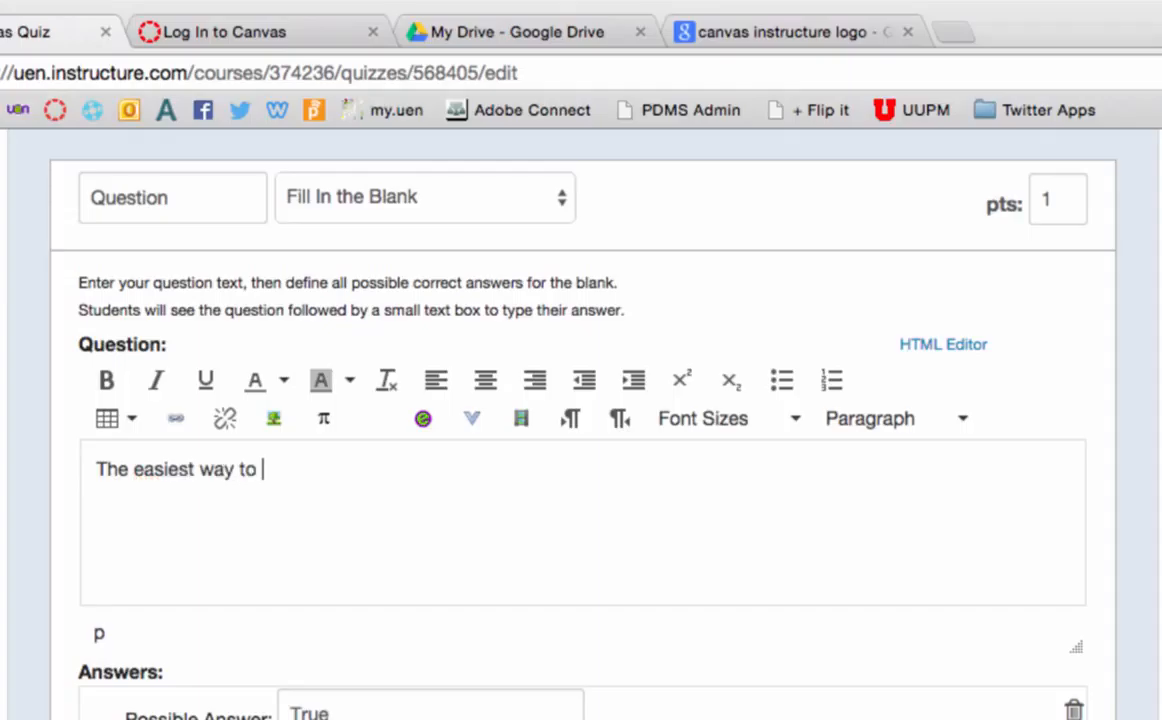
pyautogui.write('invite students')
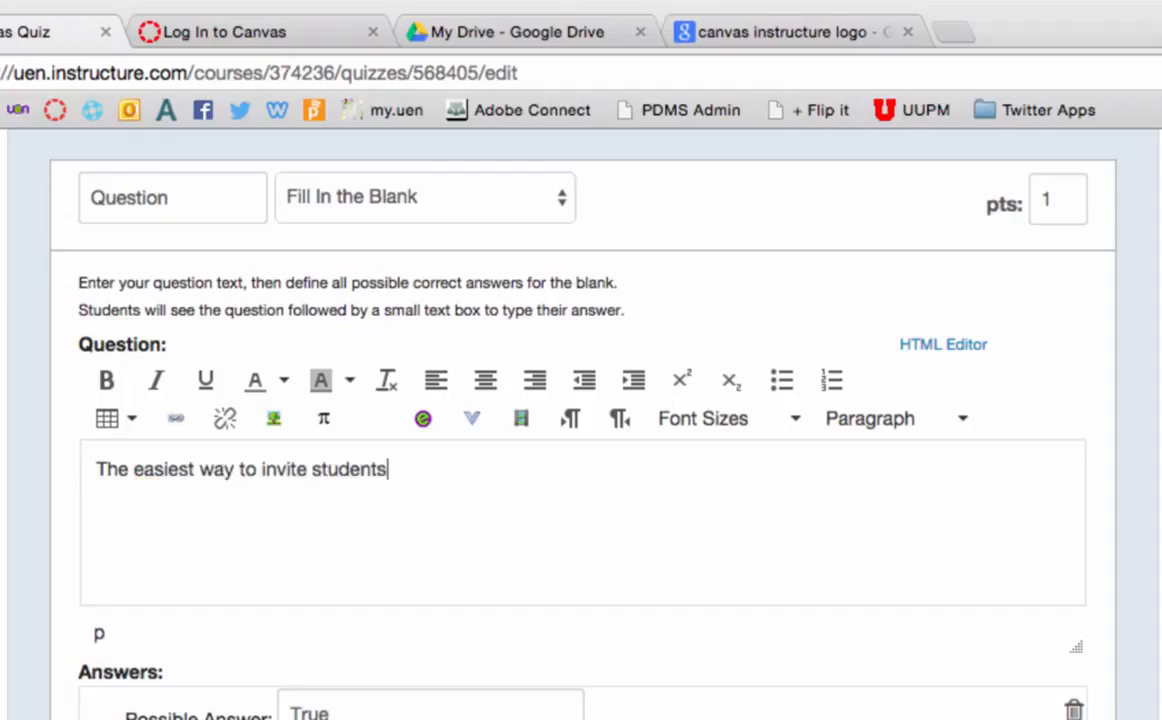
pyautogui.write(' to a course')
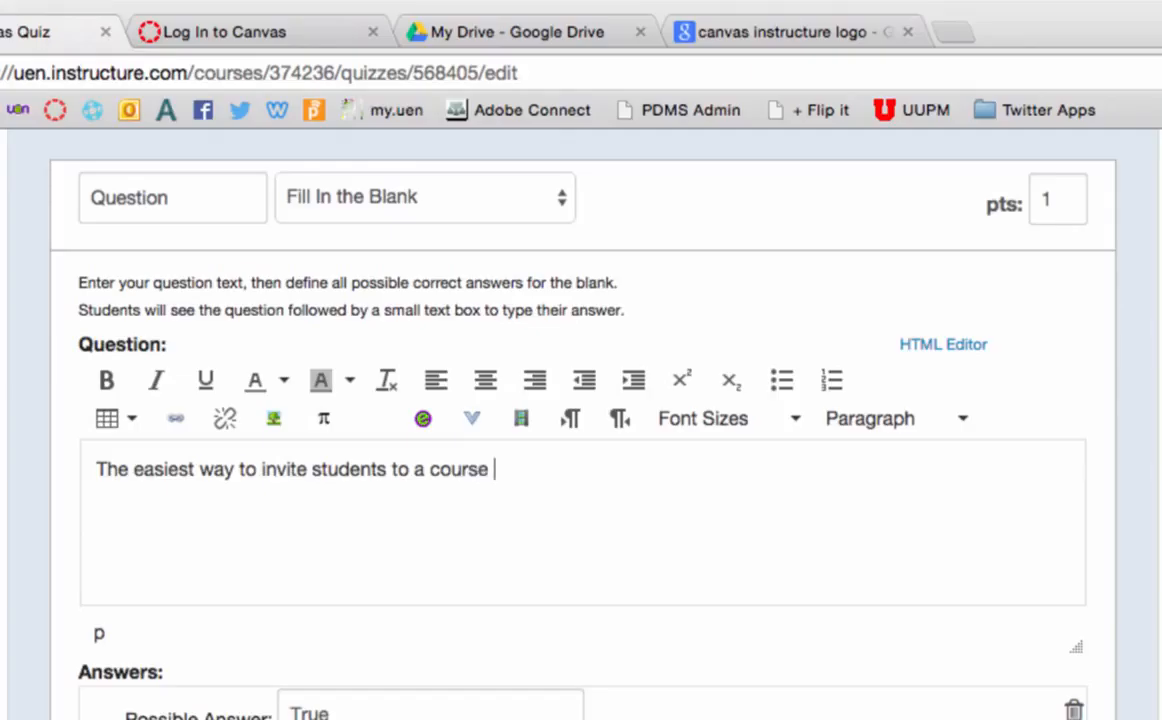
pyautogui.write(' is by [________')
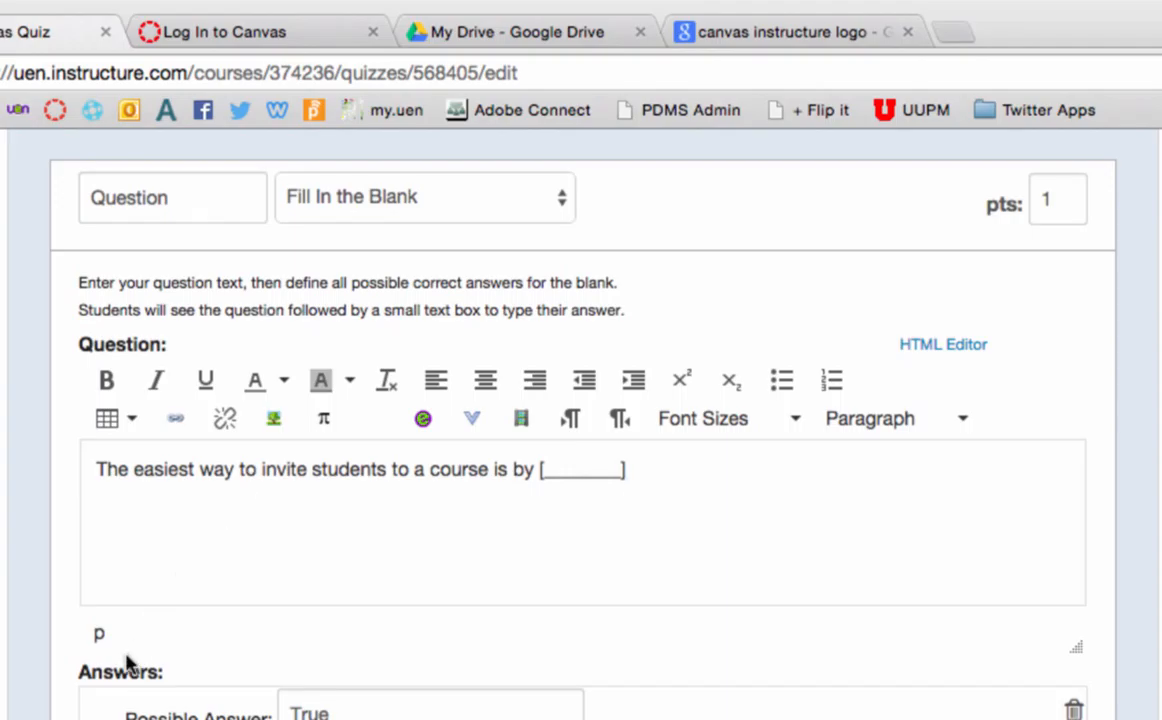
# Replace the two existing possible answers with "email" and "Email"
pyautogui.click(366, 711)
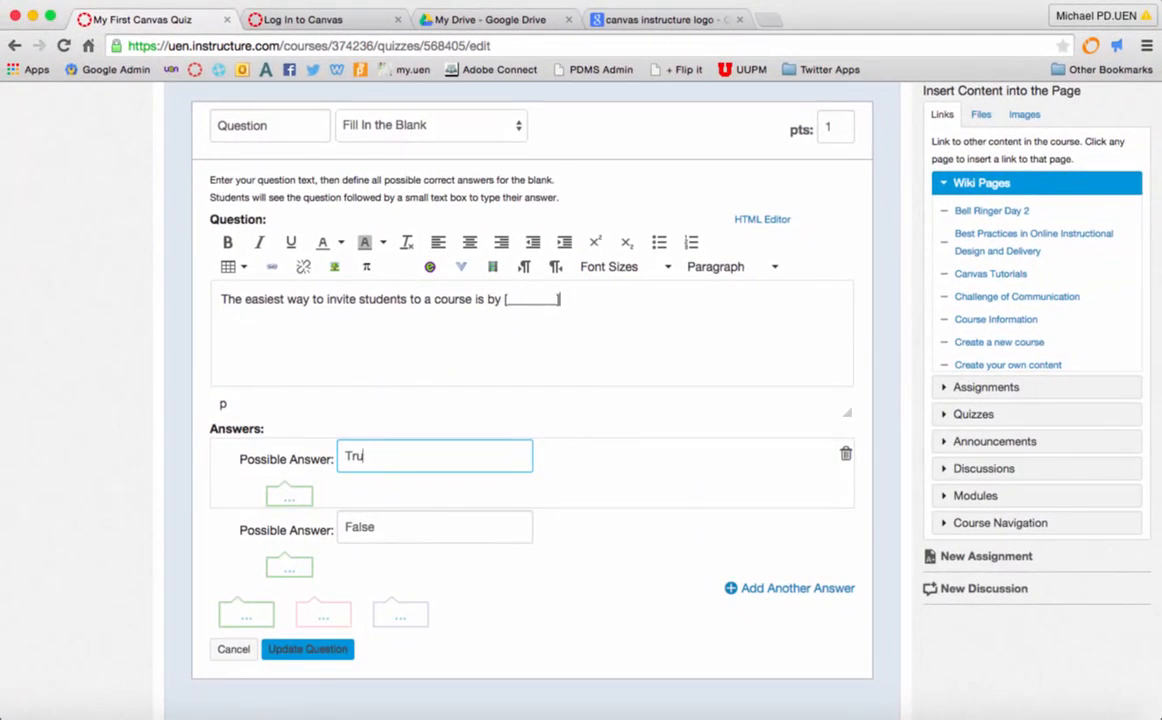
pyautogui.press('BackSpace')
pyautogui.press('BackSpace')
pyautogui.press('BackSpace')
pyautogui.write('email')
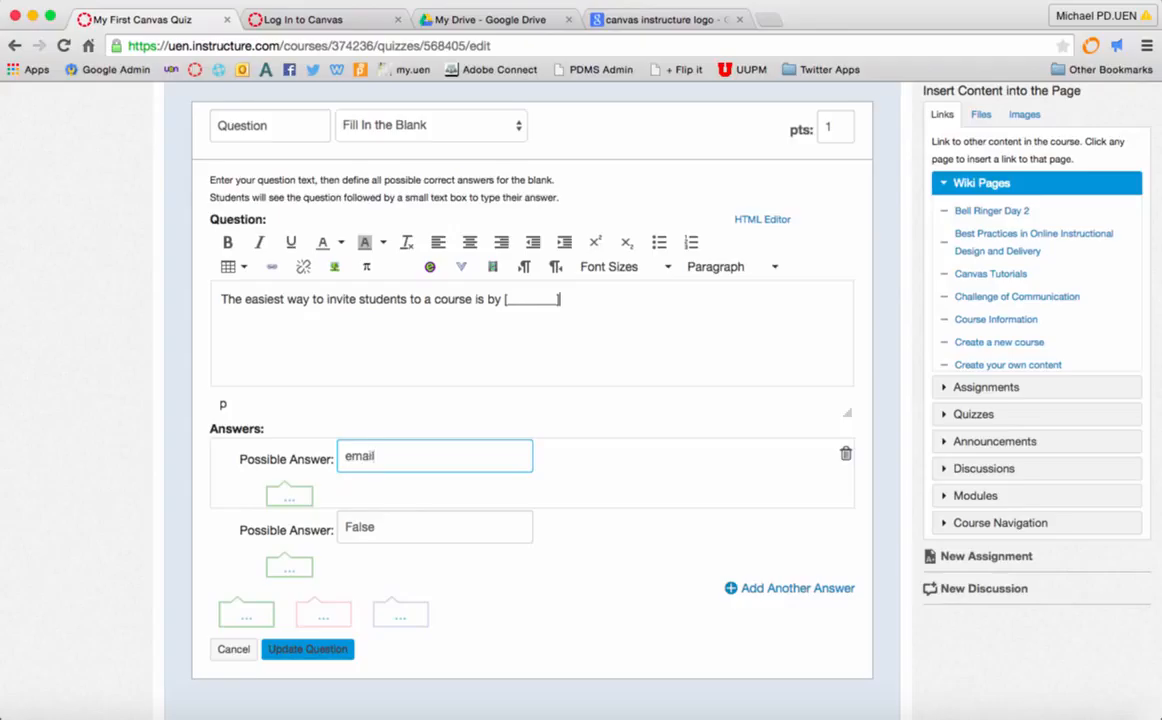
pyautogui.click(390, 517)
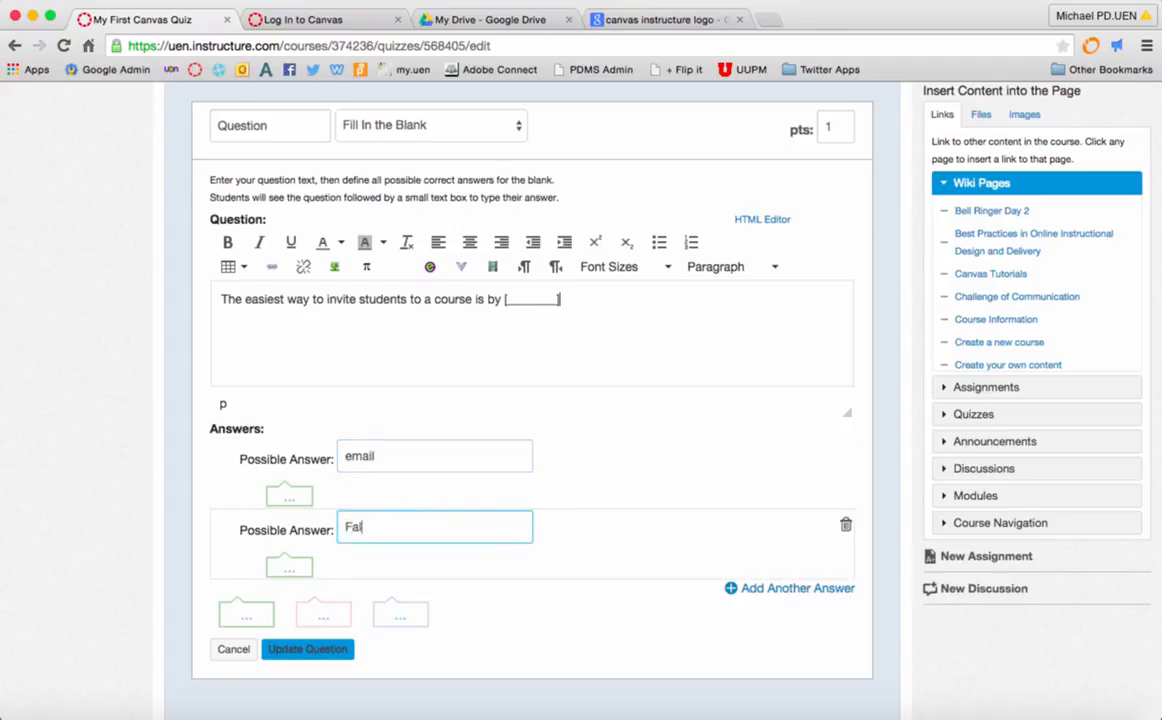
pyautogui.press('BackSpace')
pyautogui.press('BackSpace')
pyautogui.press('BackSpace')
pyautogui.write('E')
# Add two more possible answers, "e-mail" and "E-mail", and save the fill-in-the-blank question
pyautogui.click(745, 589)
pyautogui.scroll(-3, 755, 590)
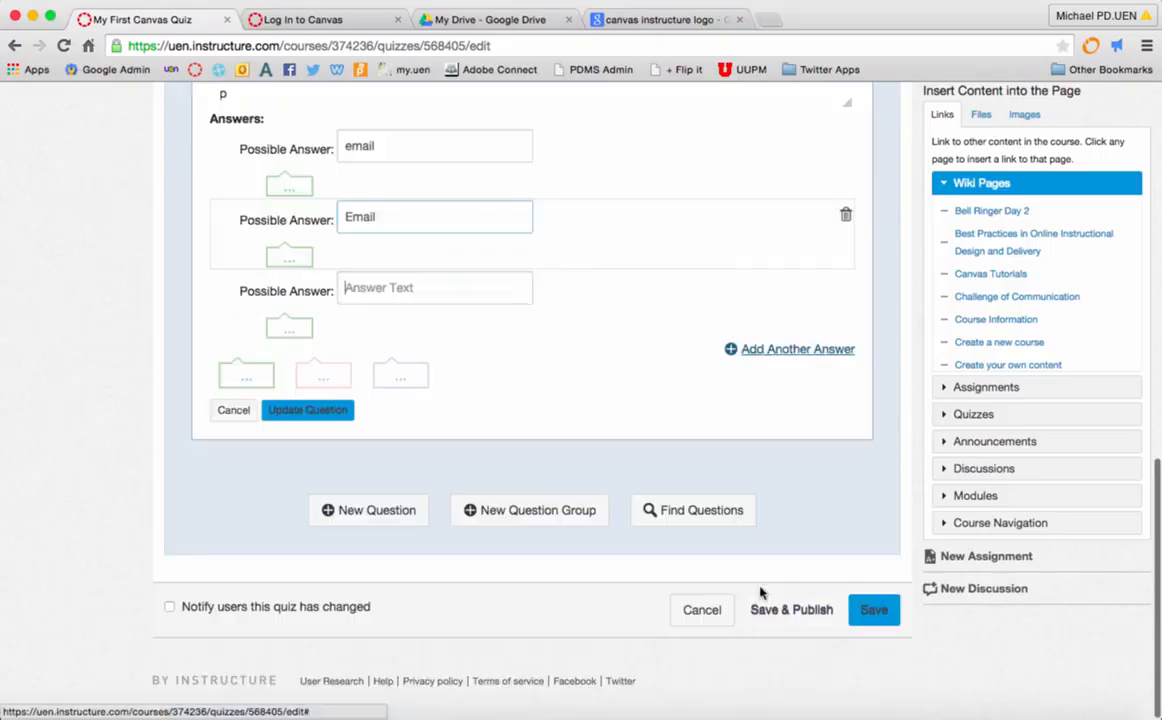
pyautogui.write('e-mail')
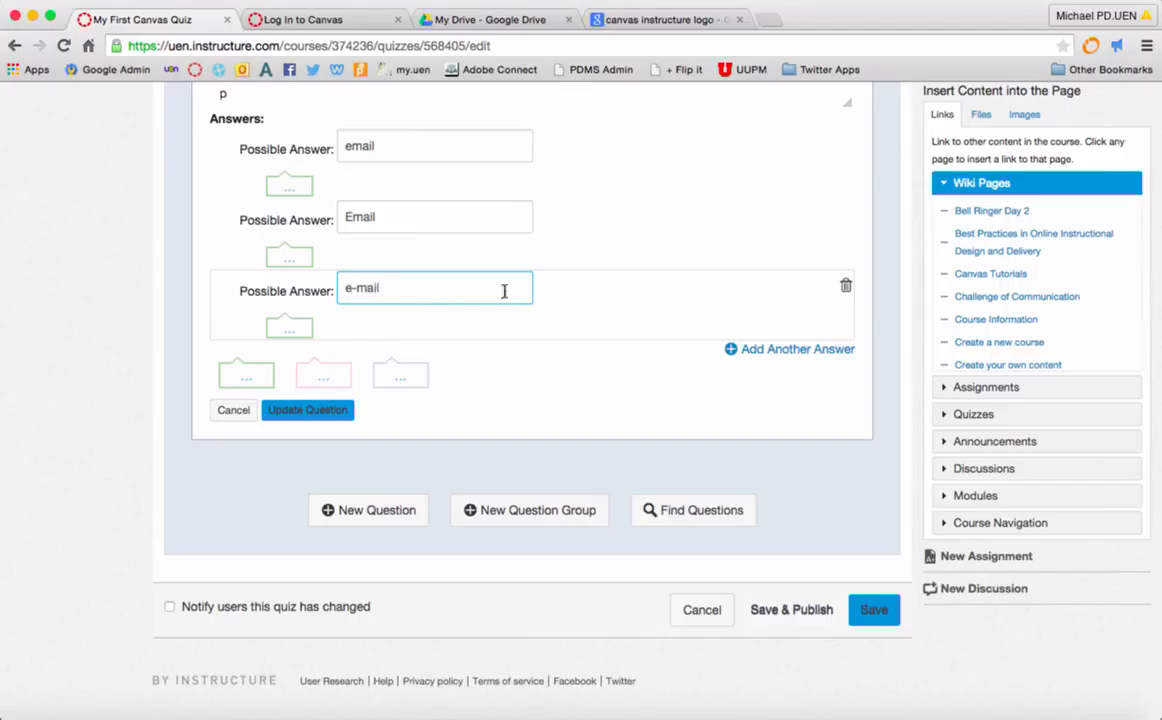
pyautogui.click(796, 348)
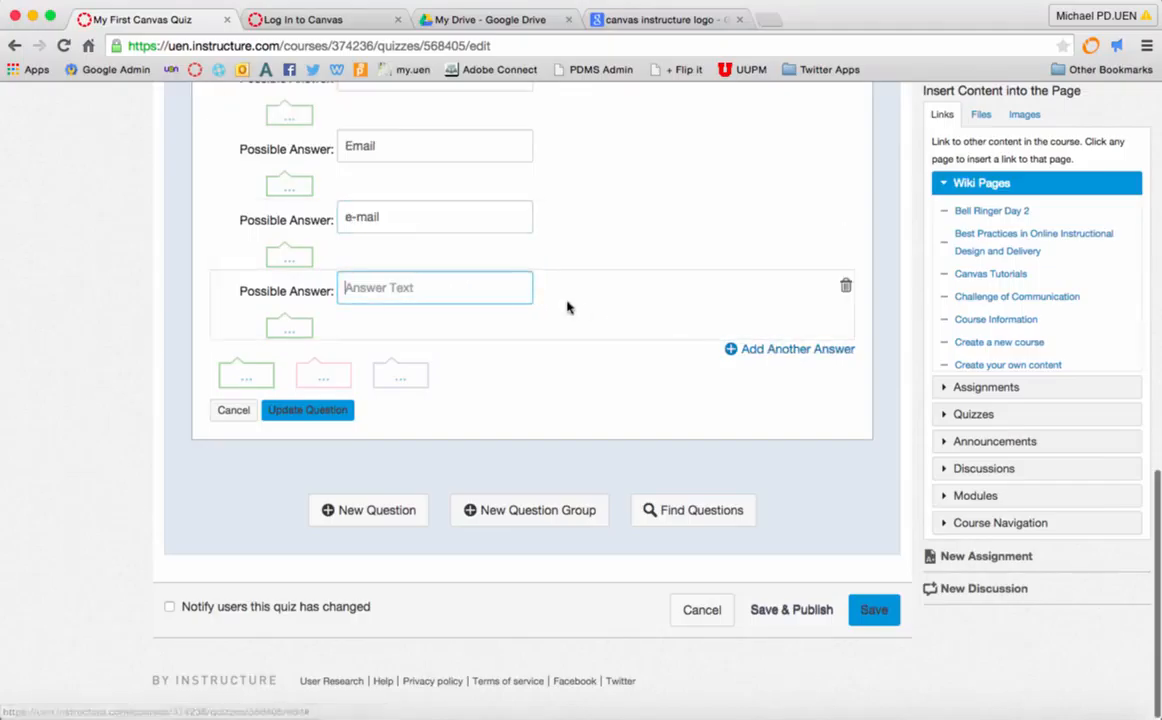
pyautogui.write('E-mail')
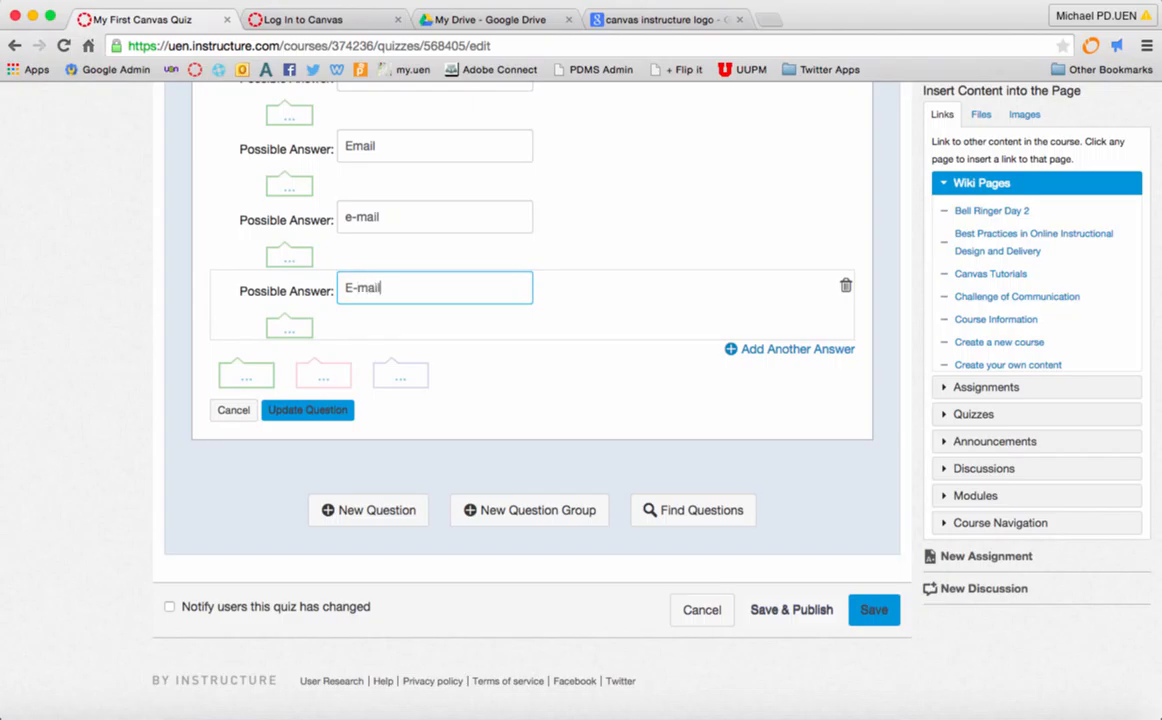
pyautogui.scroll(3, 506, 389)
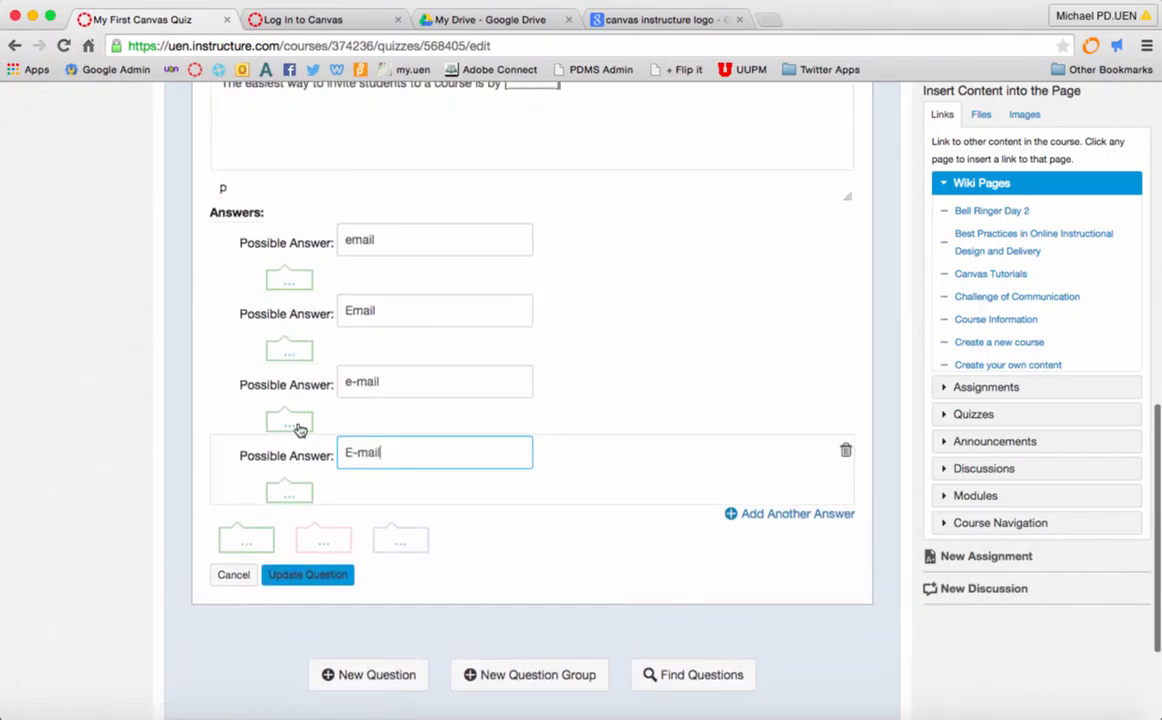
pyautogui.scroll(3, 290, 245)
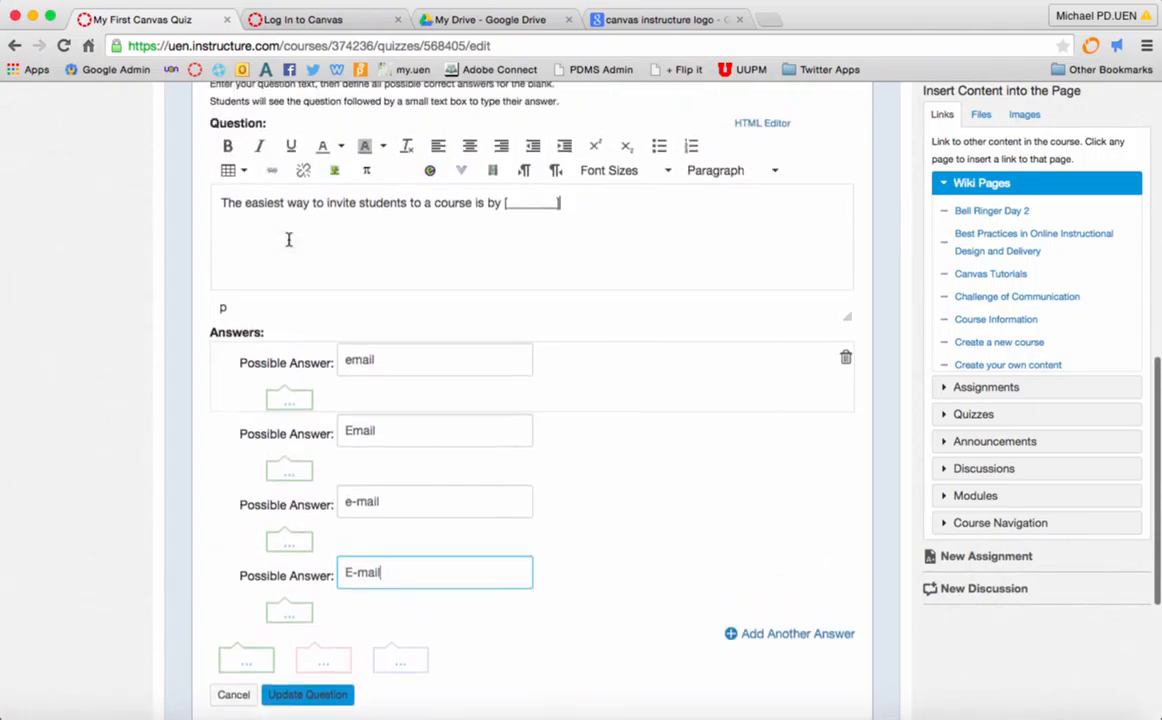
pyautogui.scroll(1, 288, 240)
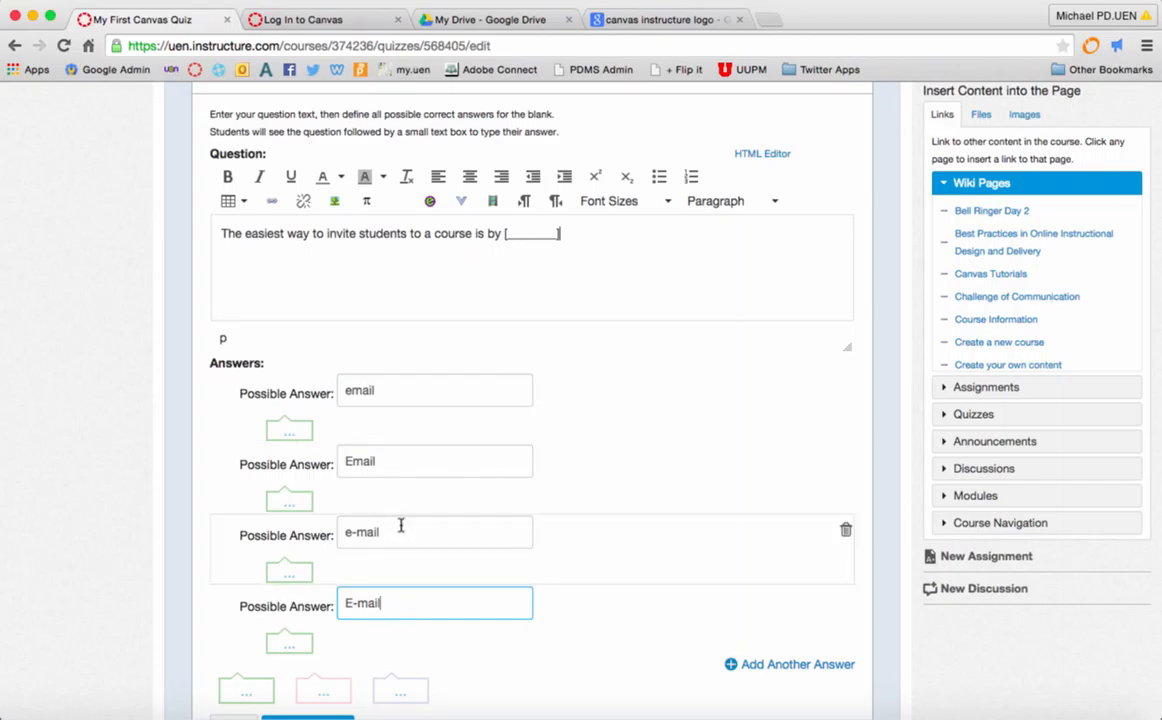
pyautogui.scroll(-3, 376, 391)
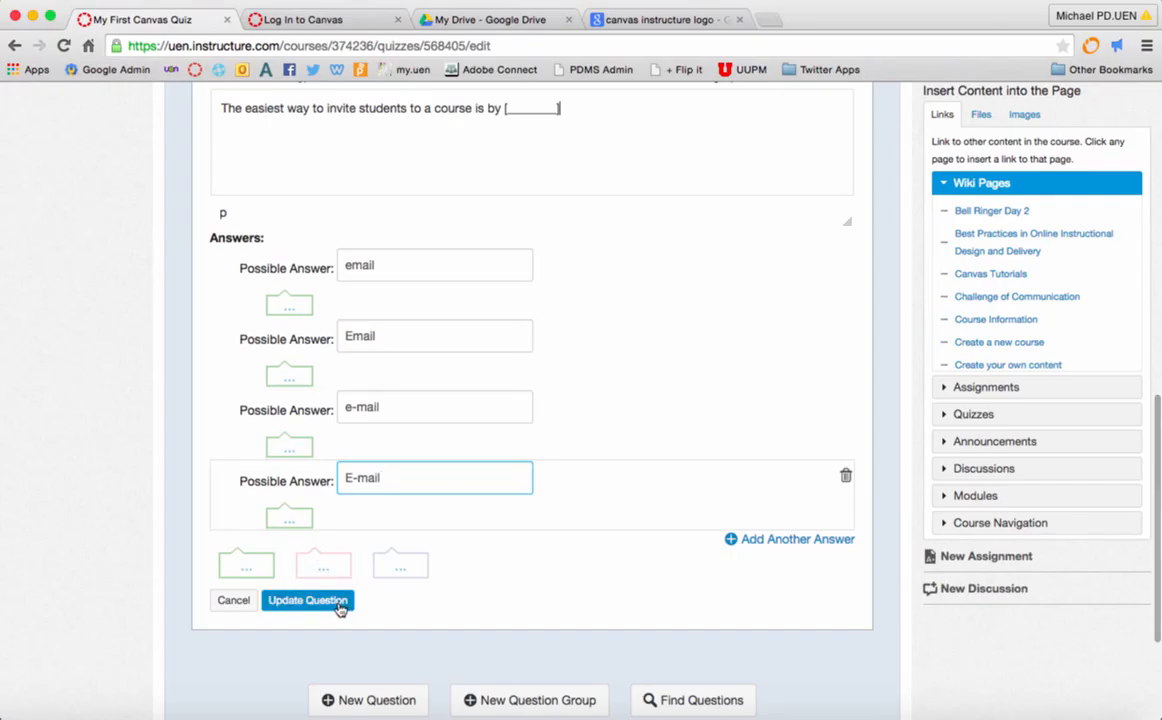
pyautogui.click(340, 609)
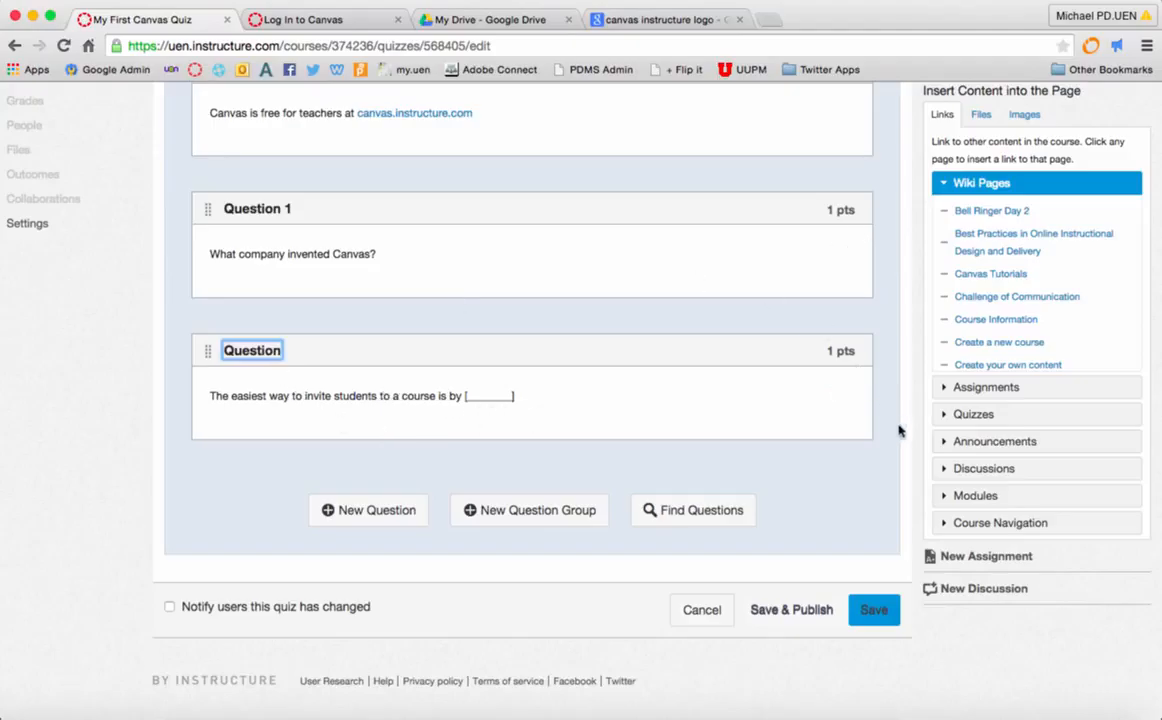
# Rename the fill-in-the-blank question as "Question 2" and save it
pyautogui.click(843, 386)
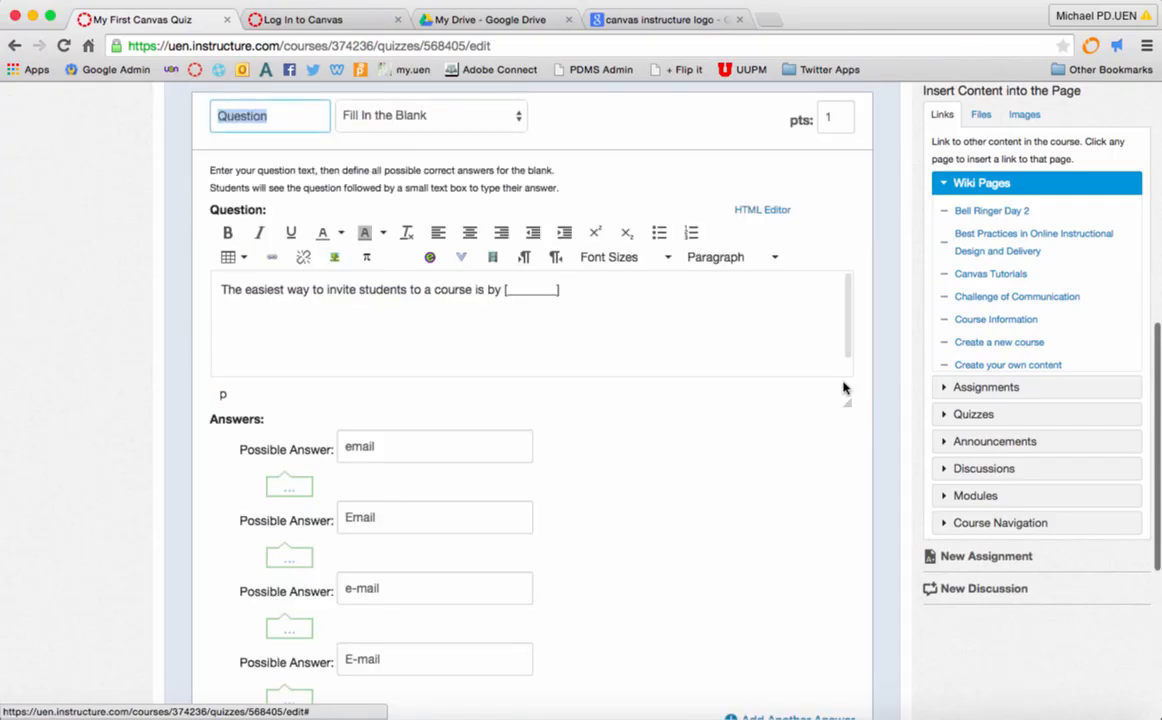
pyautogui.click(278, 115)
pyautogui.write('2')
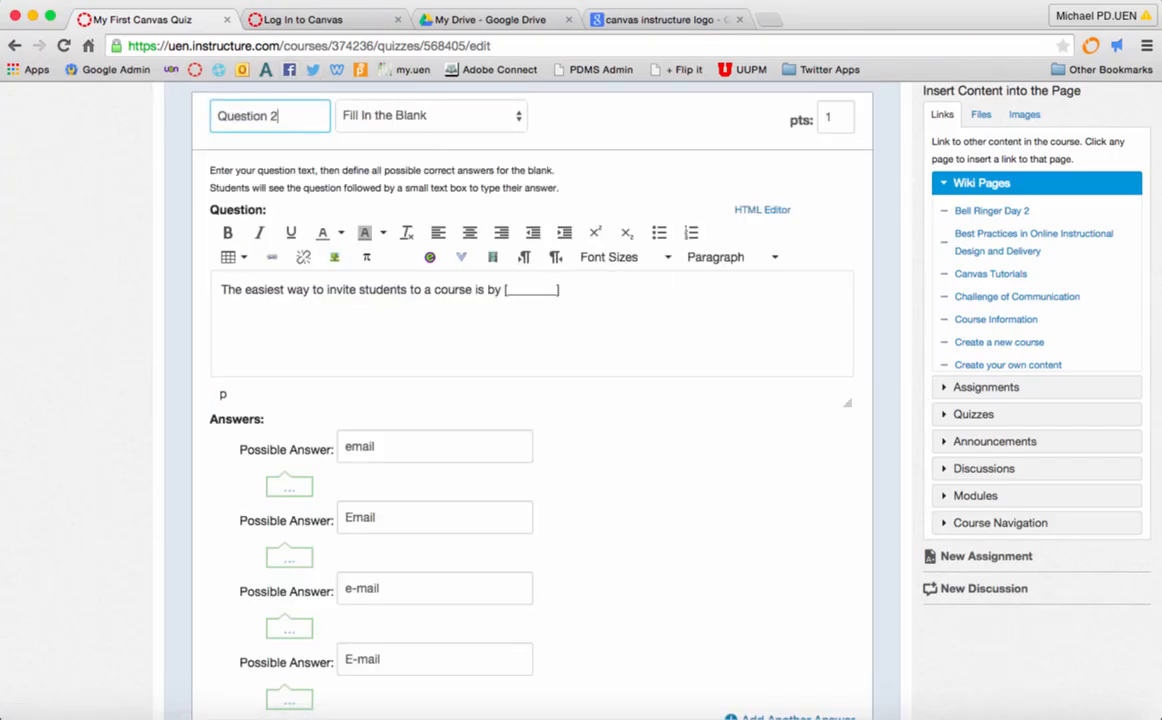
pyautogui.scroll(-5, 755, 516)
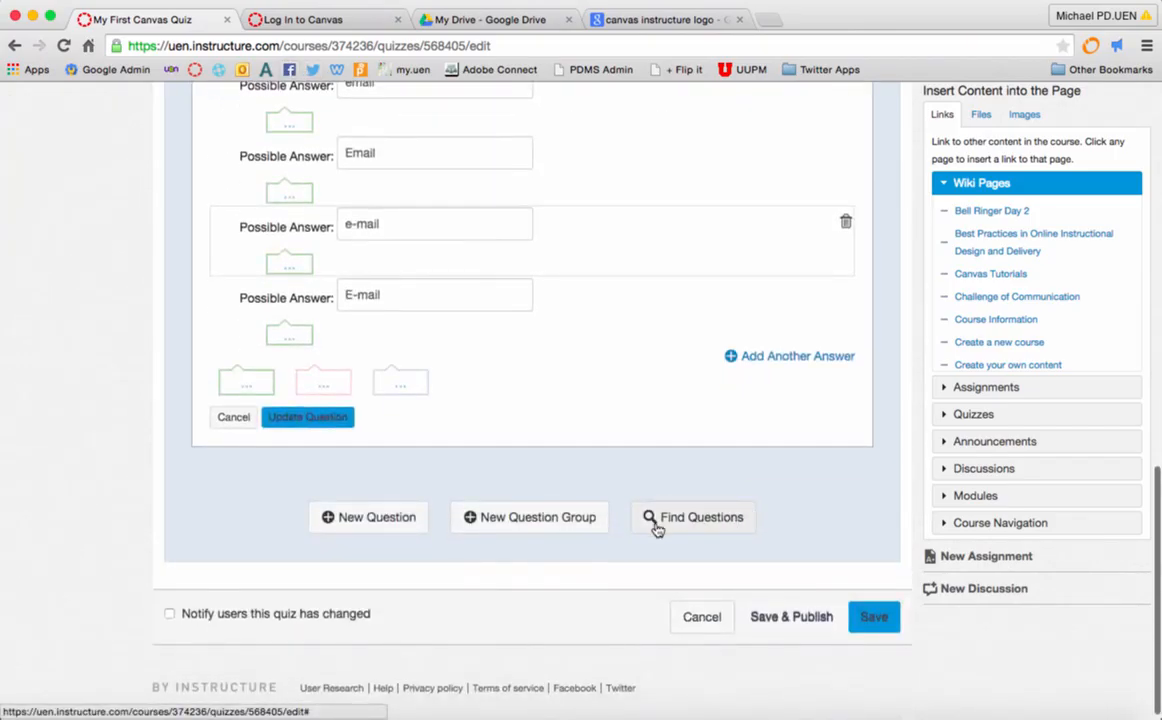
pyautogui.click(340, 419)
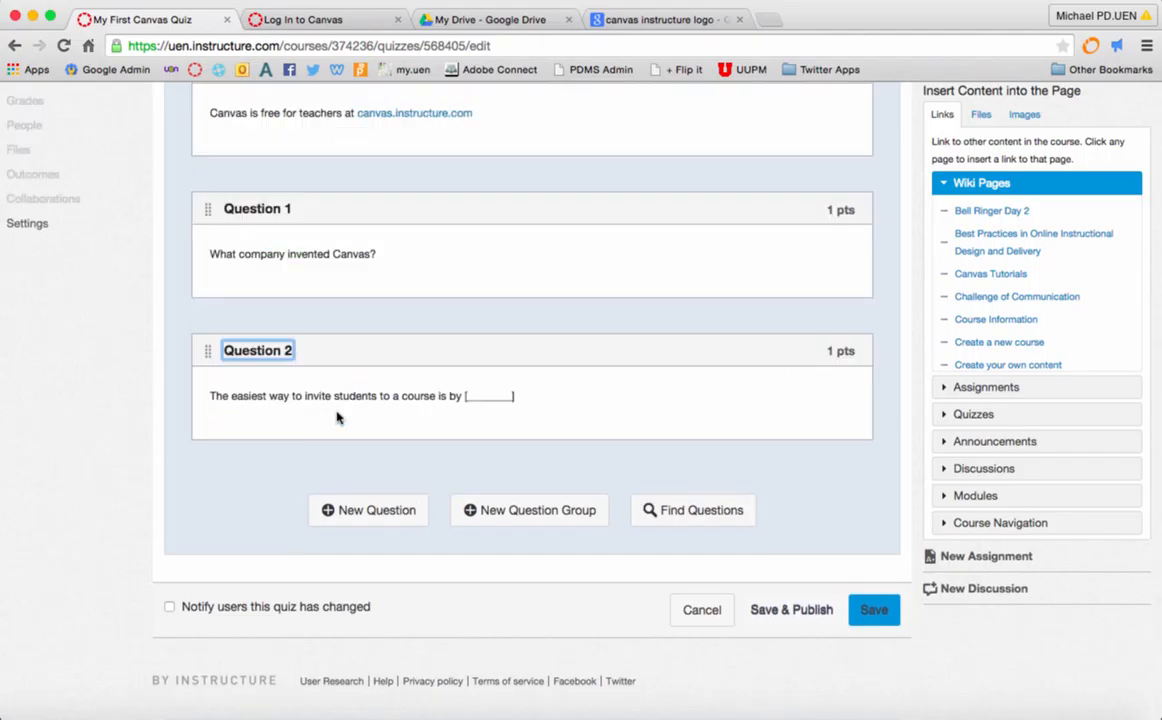